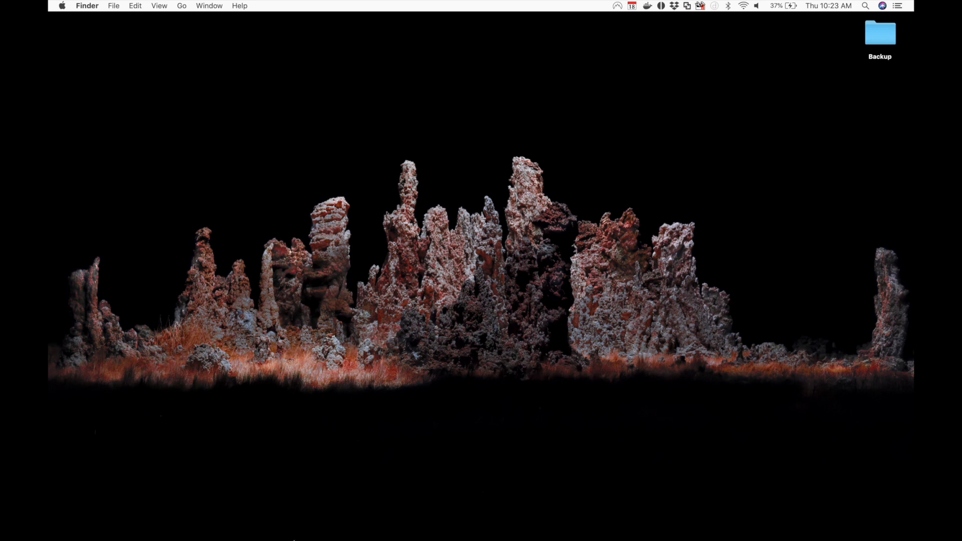
mouse_move(307, 529)
click(315, 519)
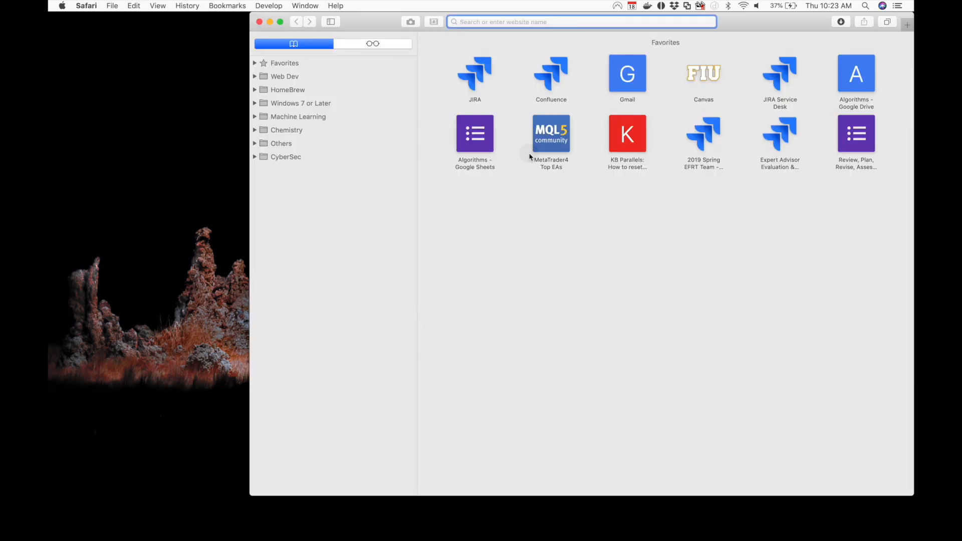
text(www.virtualbox)
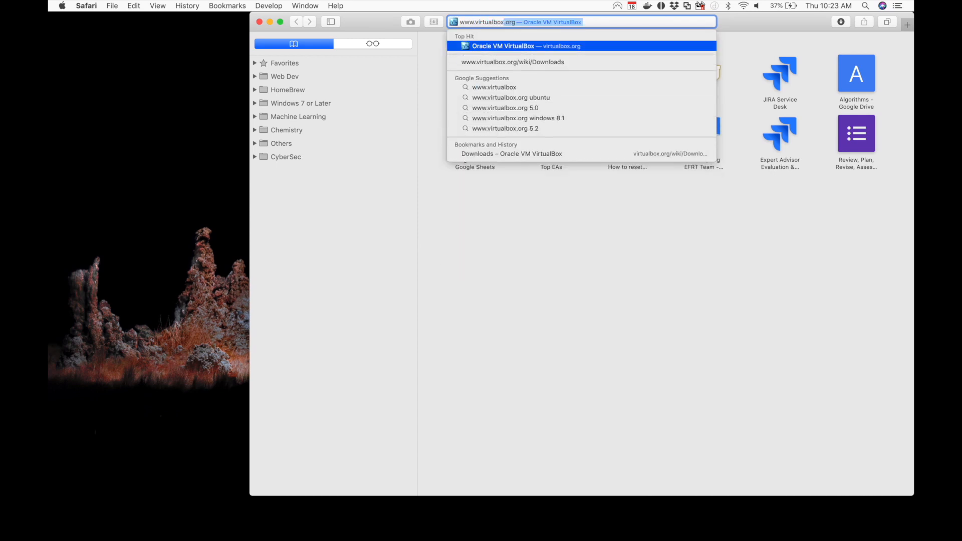
text(.org)
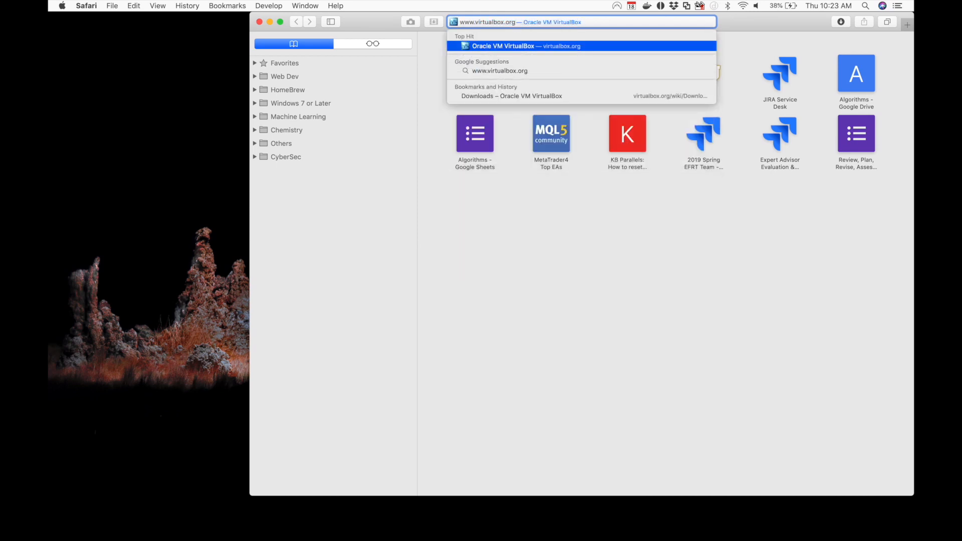
key(Return)
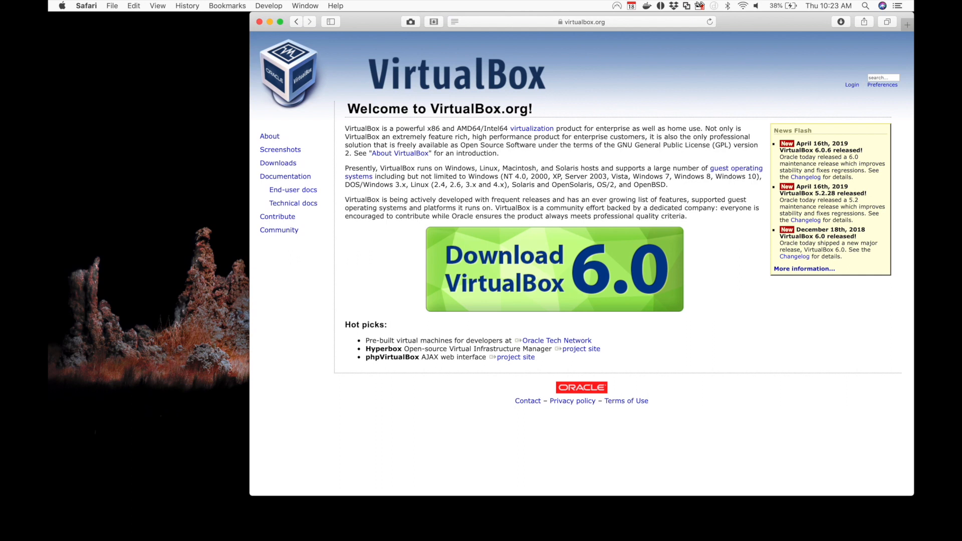
Download the VirtualBox 6.0.6 platform package for OS X hosts from the VirtualBox download page.
click(505, 260)
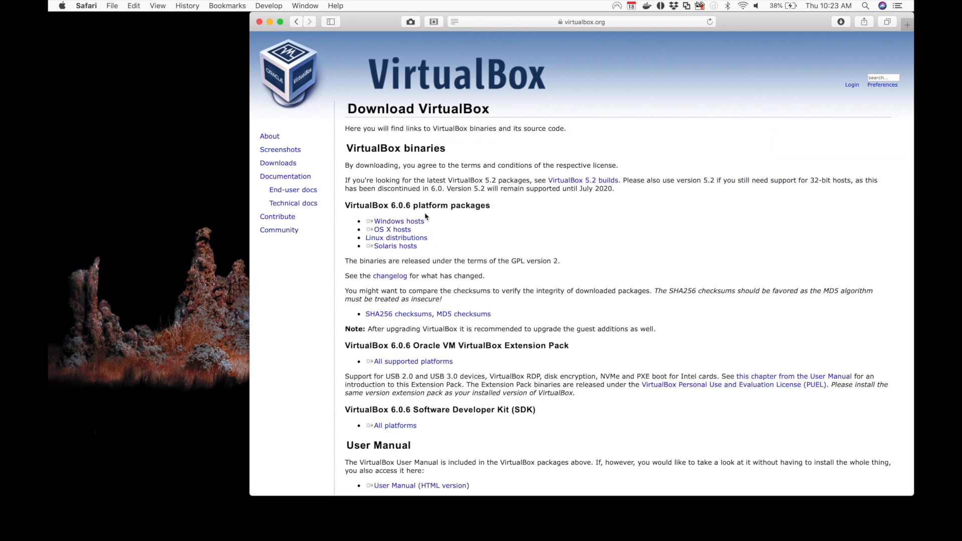
click(400, 232)
click(249, 517)
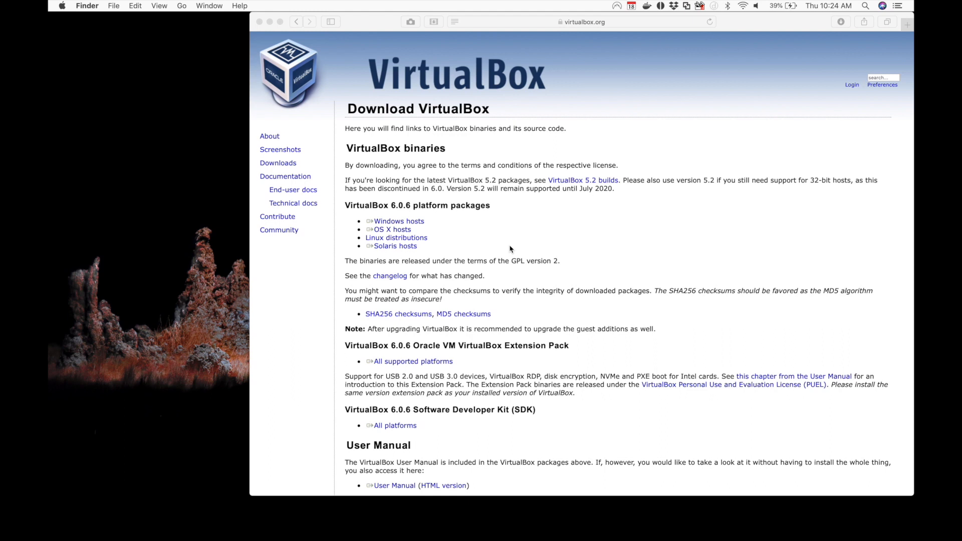
click(510, 249)
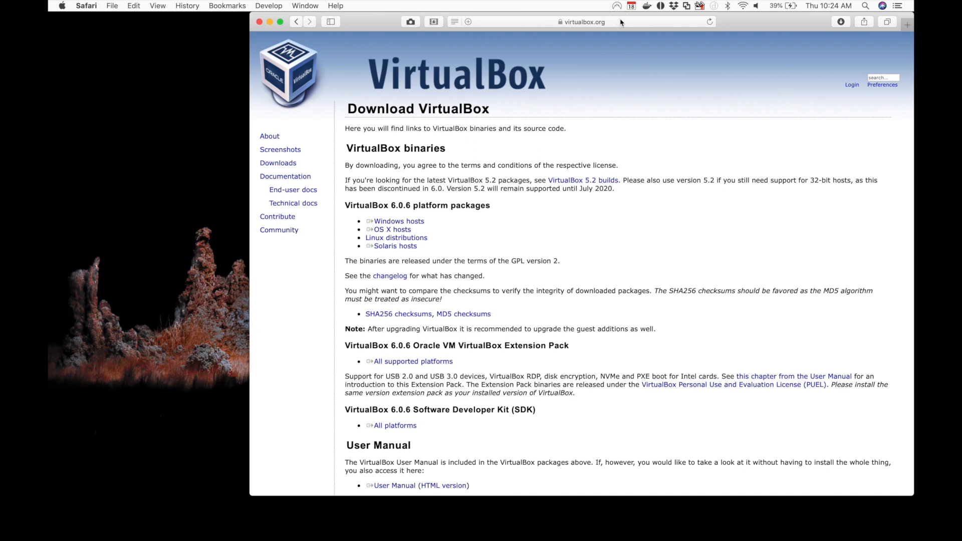
click(601, 23)
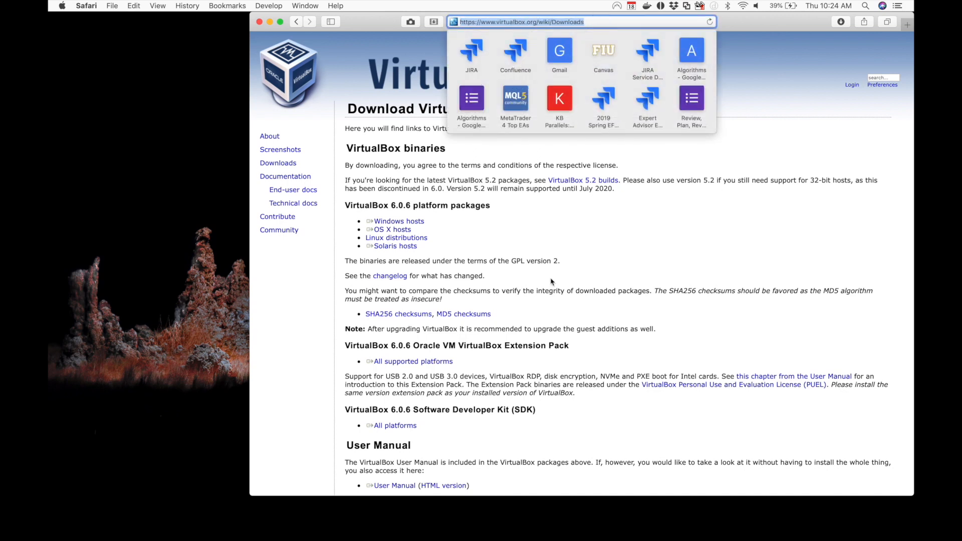
text(www.microsoft.com)
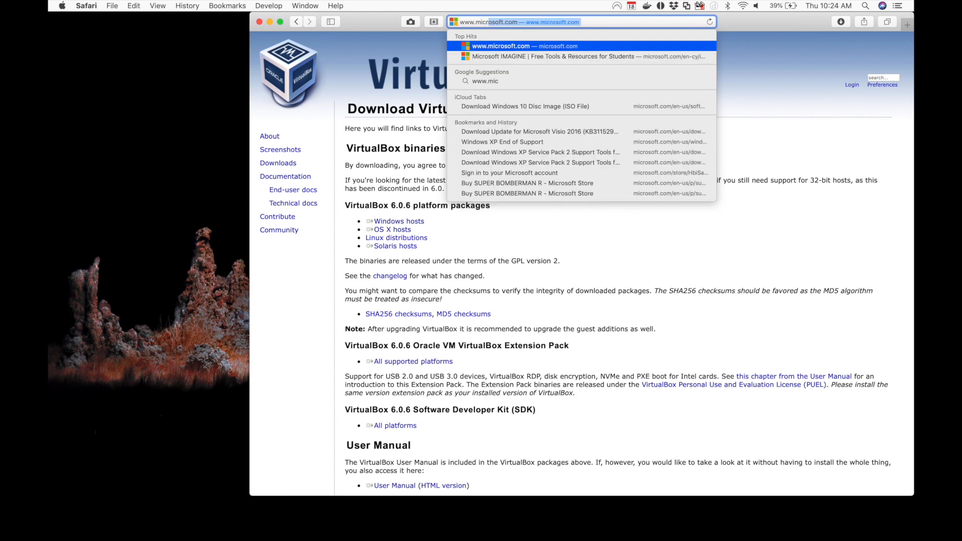
text(/en)
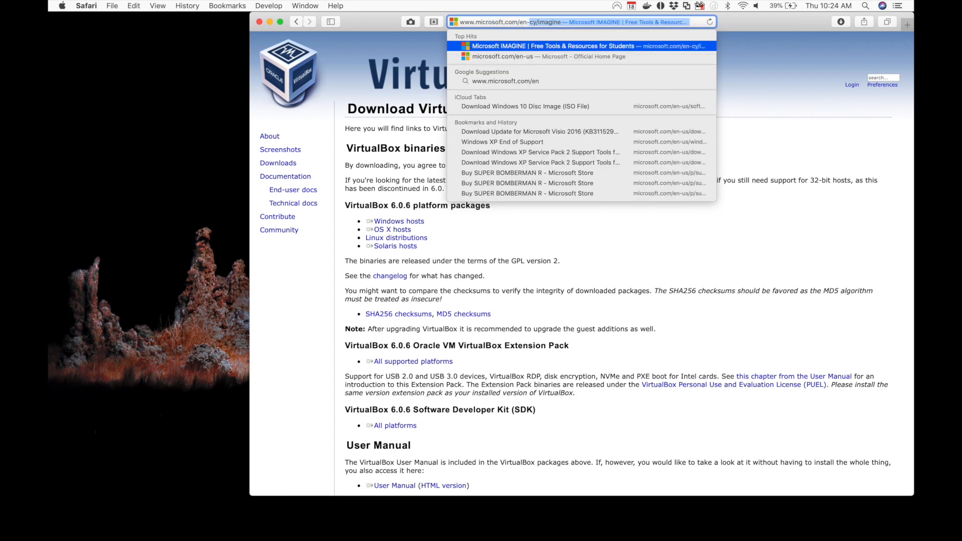
text(-us/)
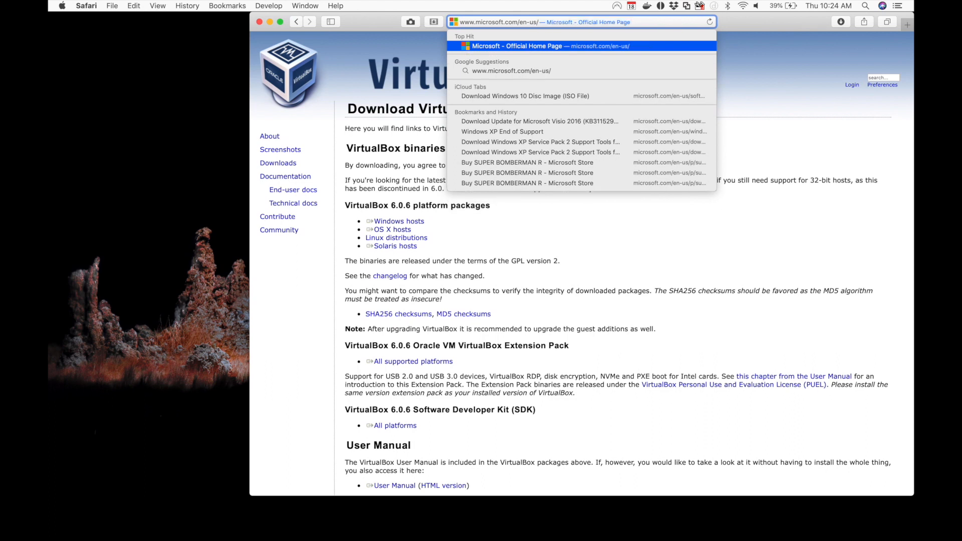
text(softwar)
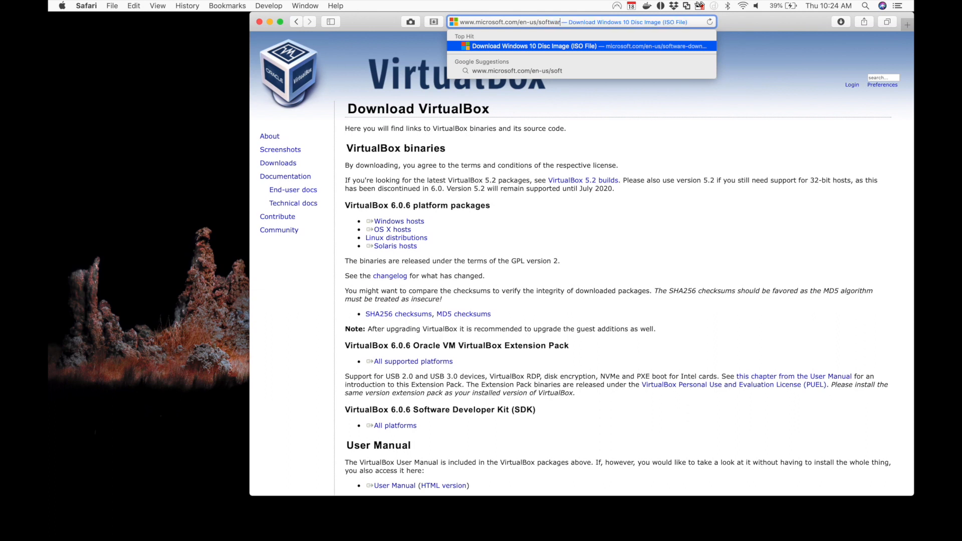
text(e-download)
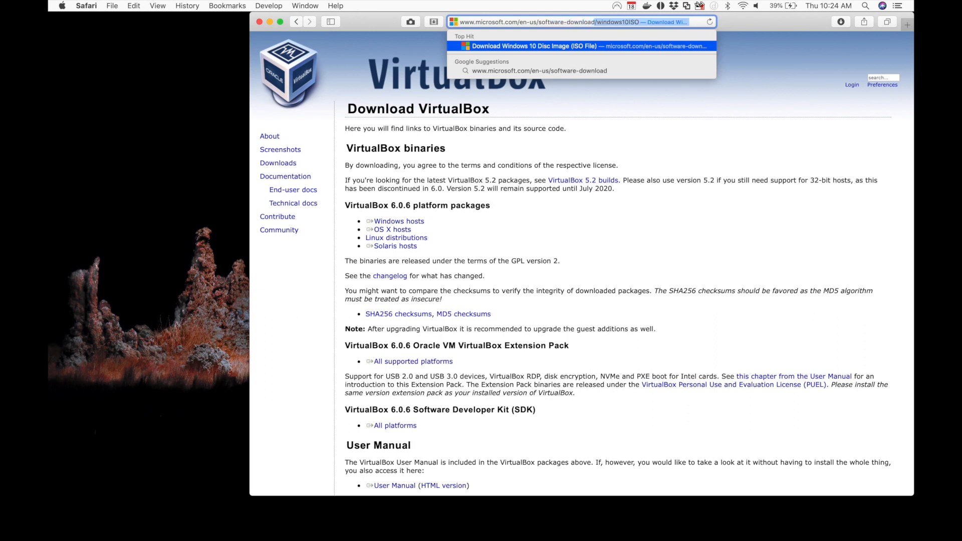
text(/windows10ISO)
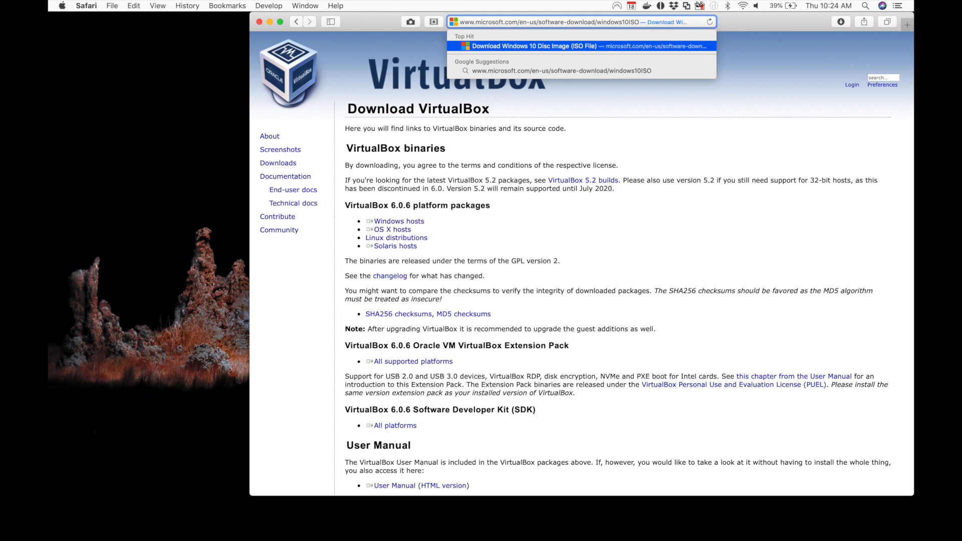
key(Return)
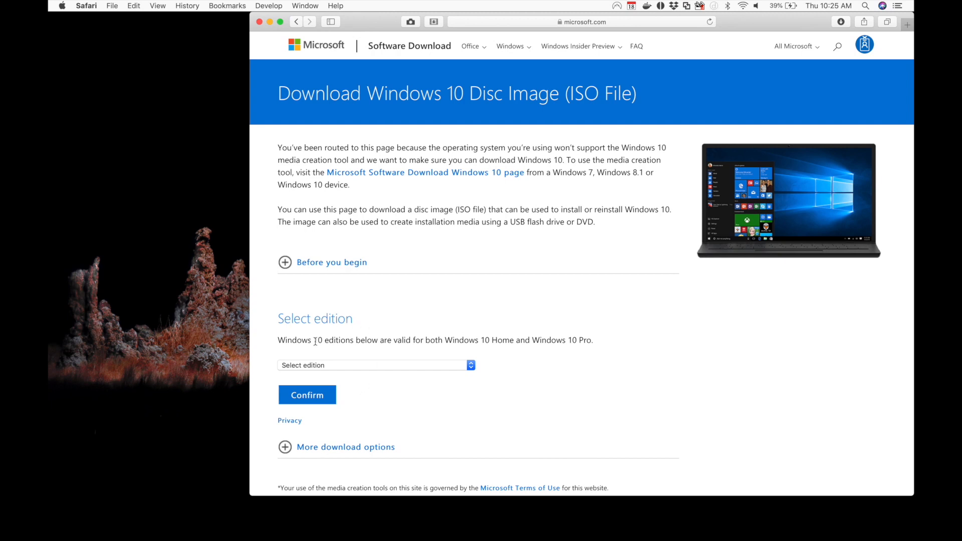
Request the Windows 10 edition under the October 2018 Update, with English as the product language.
click(369, 366)
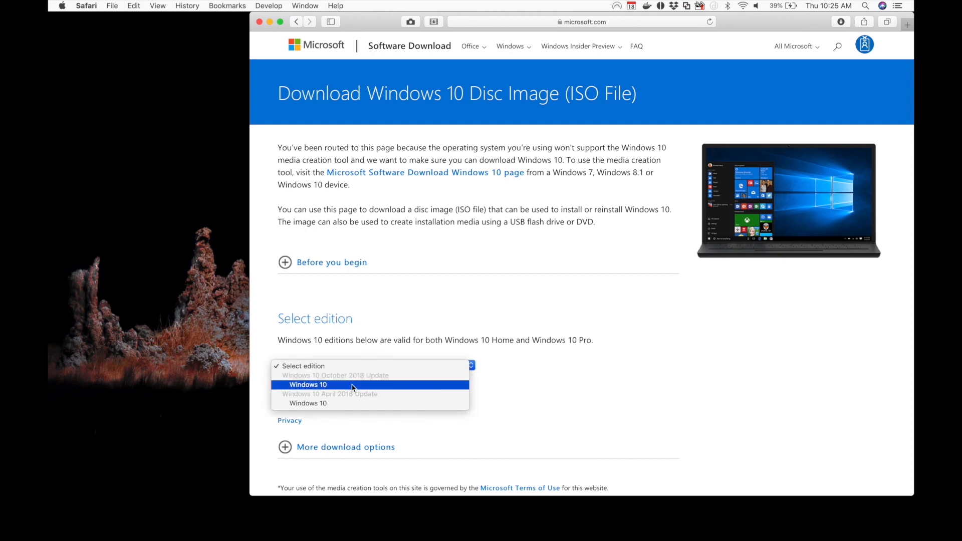
click(353, 385)
click(319, 394)
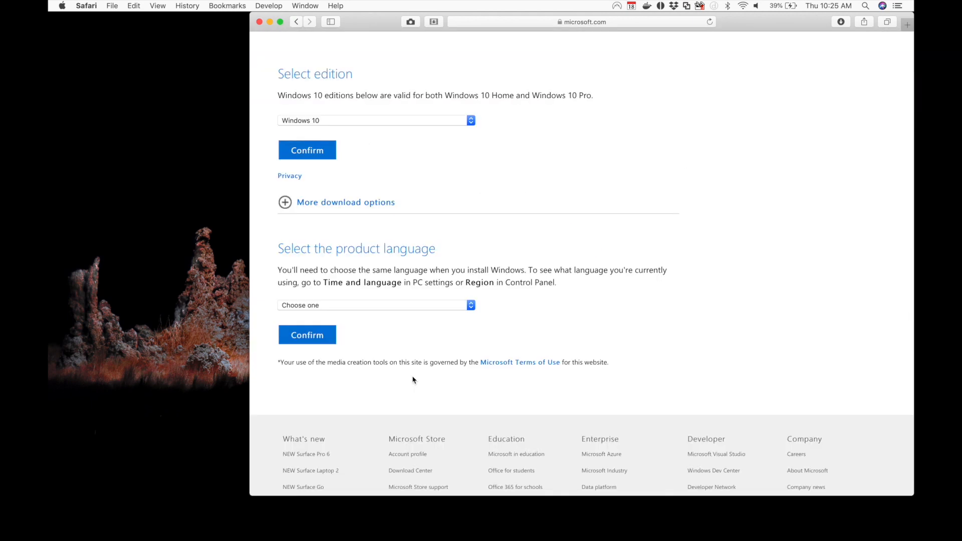
click(380, 306)
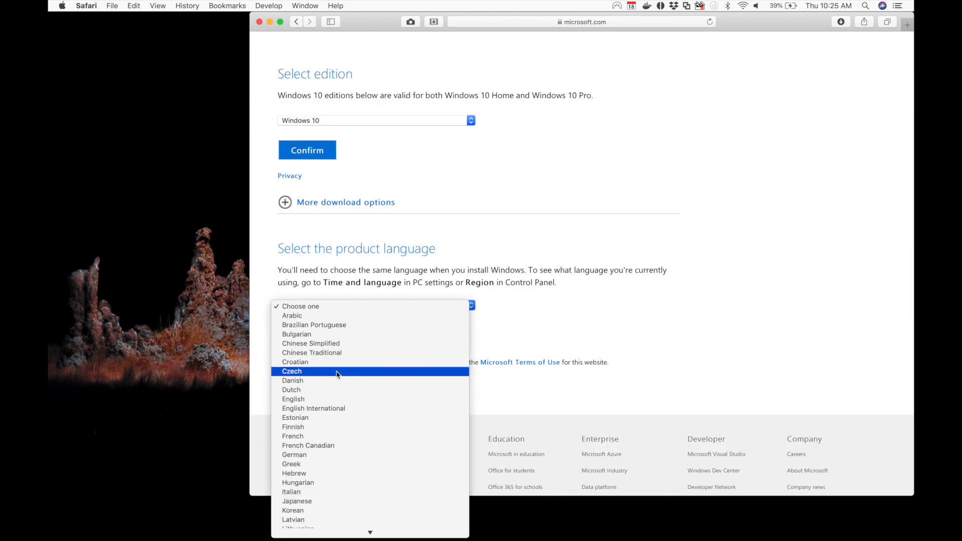
click(329, 402)
click(310, 335)
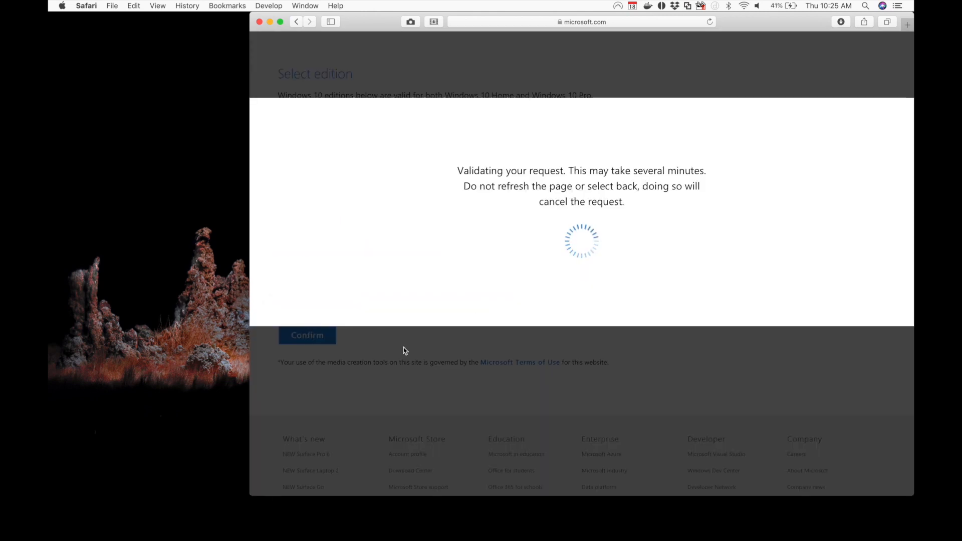
Download the 64-bit version of the Windows 10 English disc image.
scroll(403, 351, up, 3)
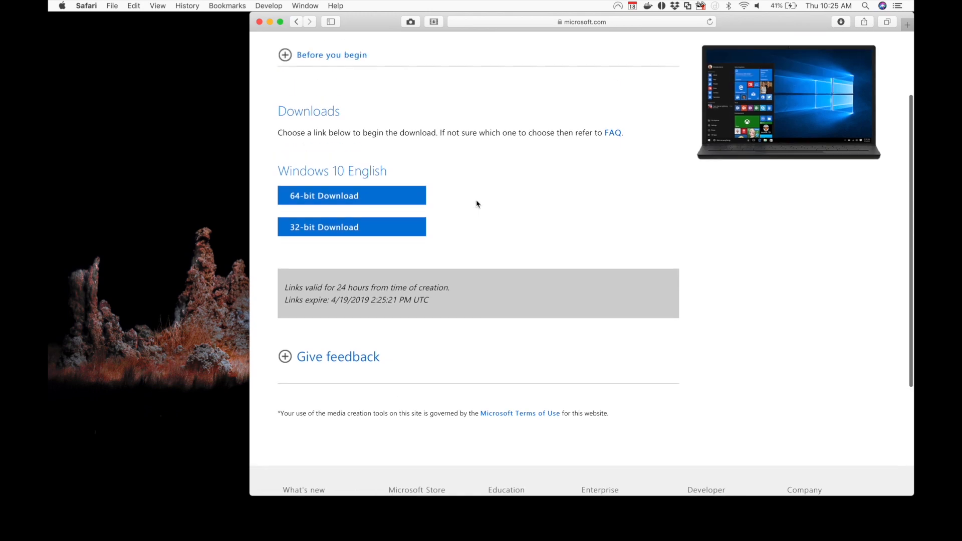
scroll(476, 204, up, 2)
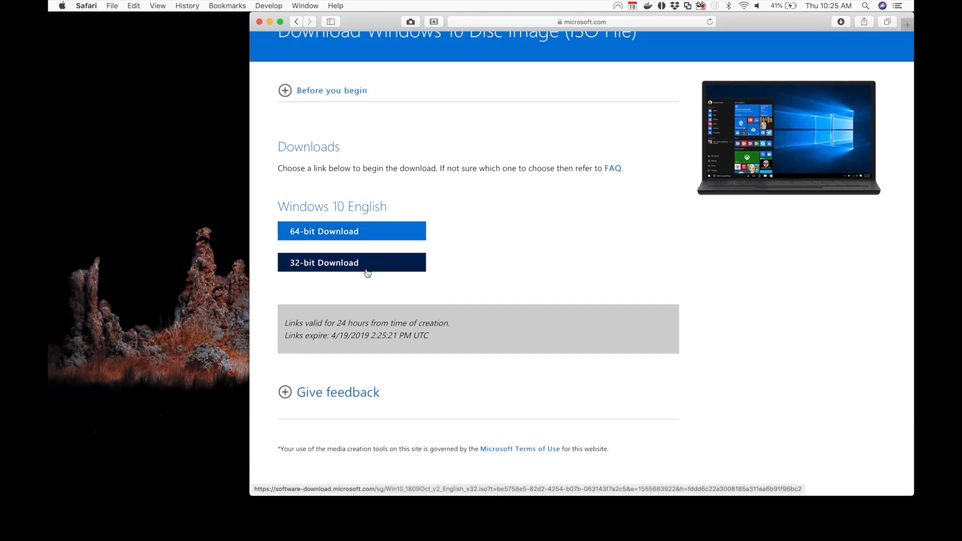
click(358, 233)
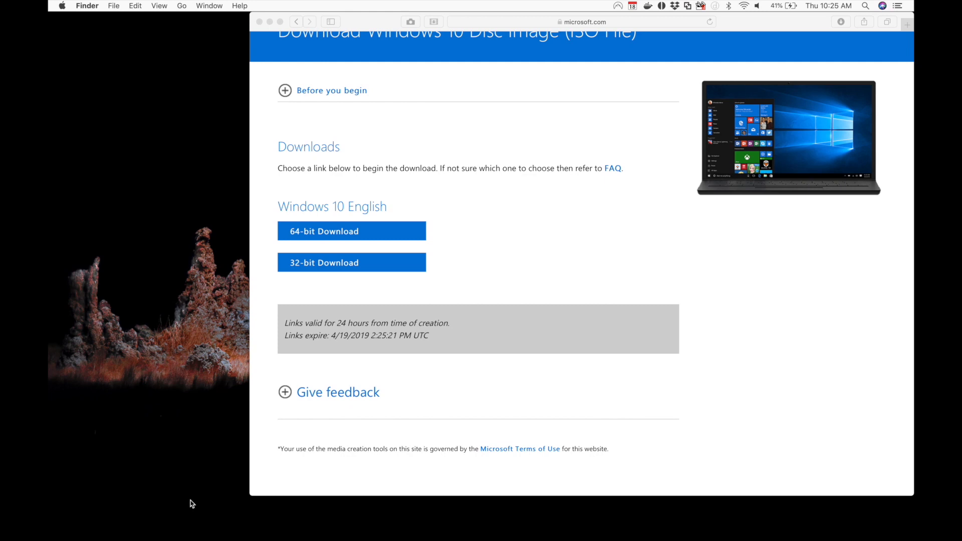
Switch to Finder, open VirtualBox-6.0.6-130049-OSX.dmg from the Downloads folder, and launch the VirtualBox.pkg installer.
click(242, 523)
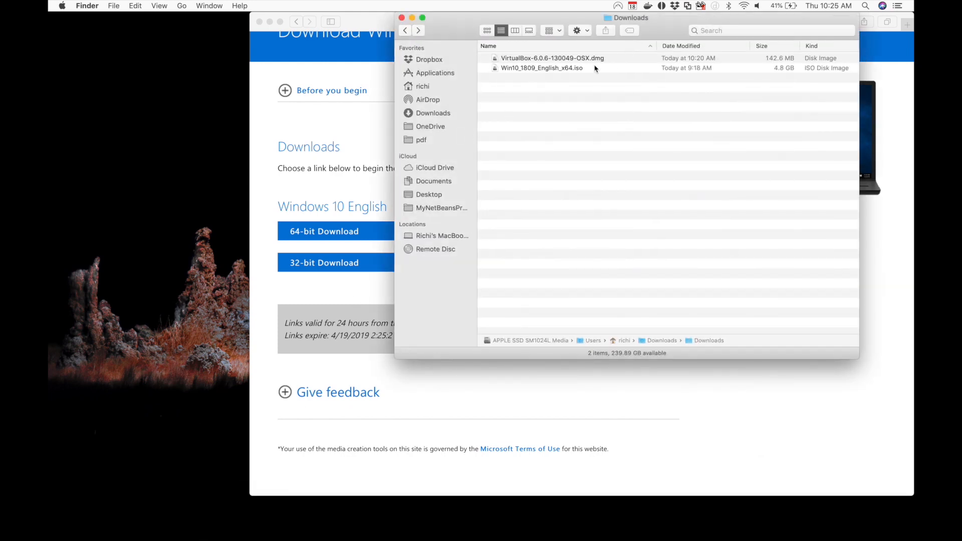
click(538, 62)
double_click(537, 62)
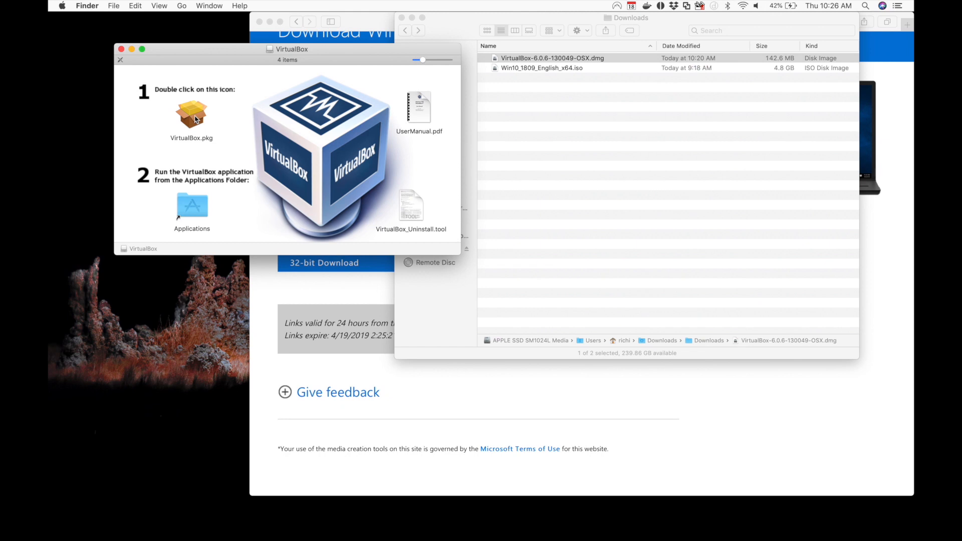
double_click(195, 119)
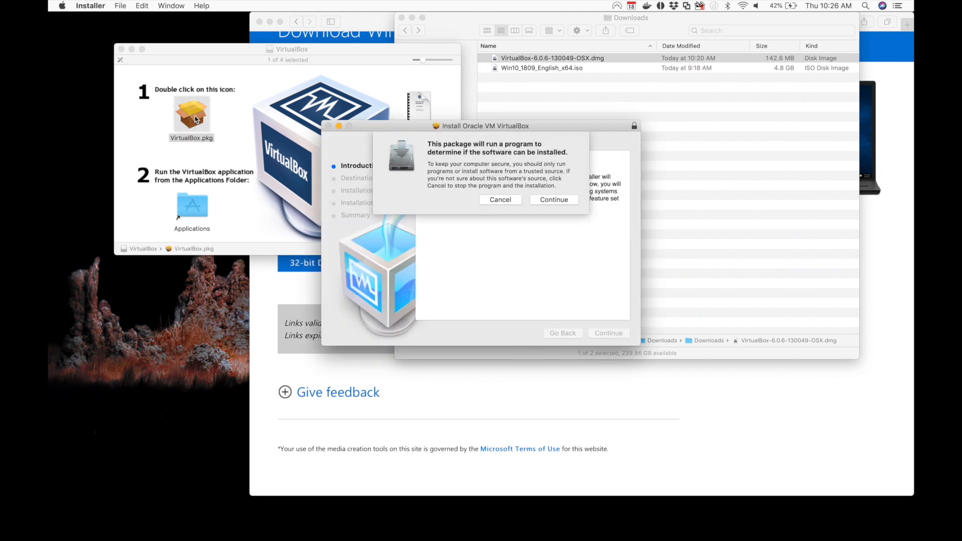
Run the standard installation of Oracle VM VirtualBox, then close the installer and move it to the Trash.
click(554, 199)
click(609, 333)
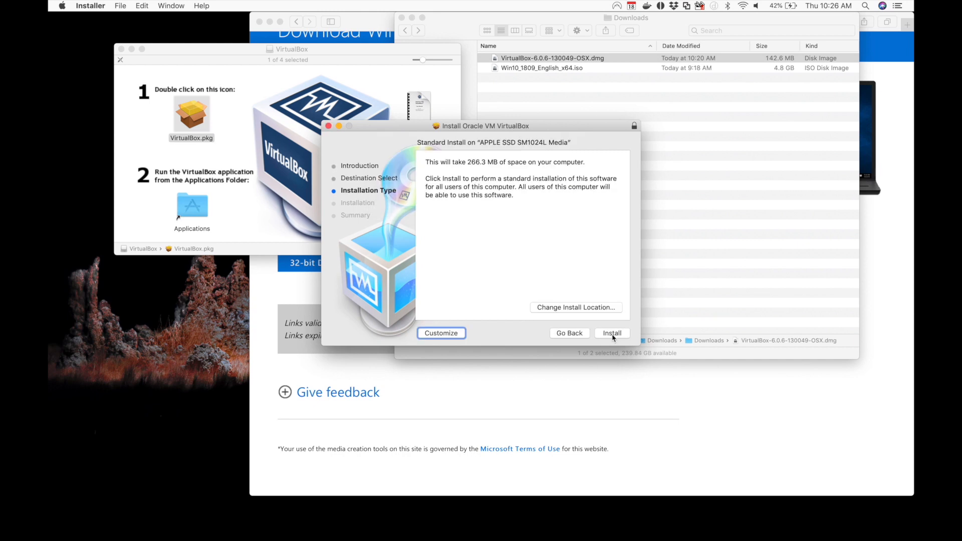
click(611, 335)
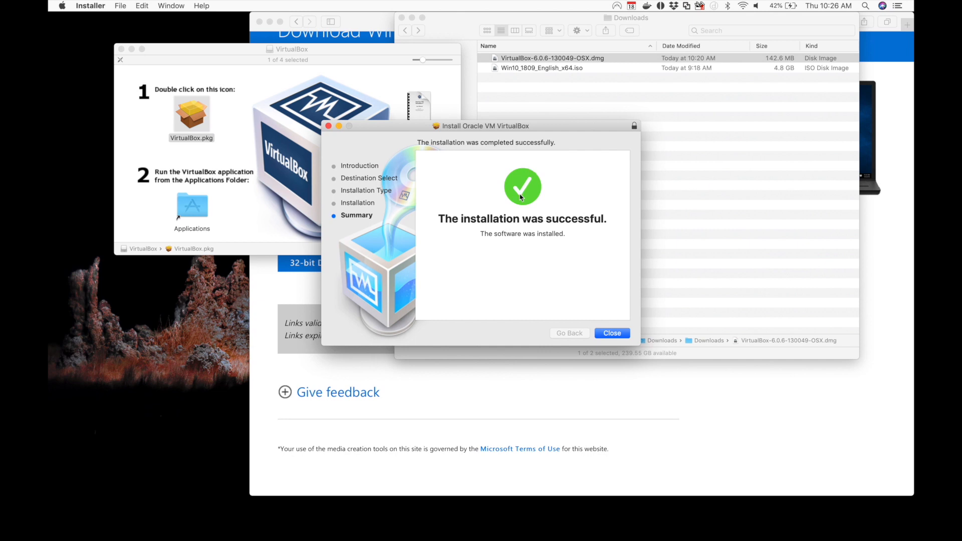
click(612, 334)
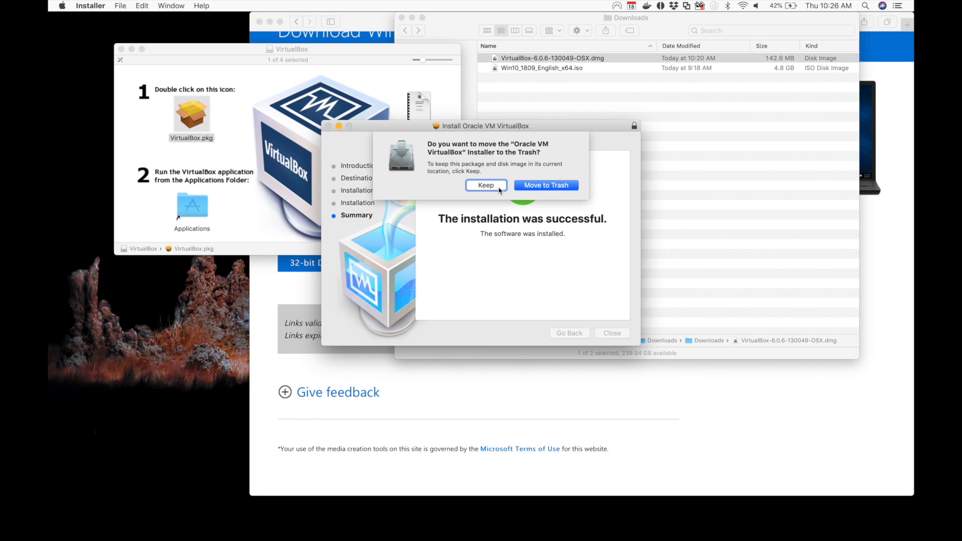
click(538, 186)
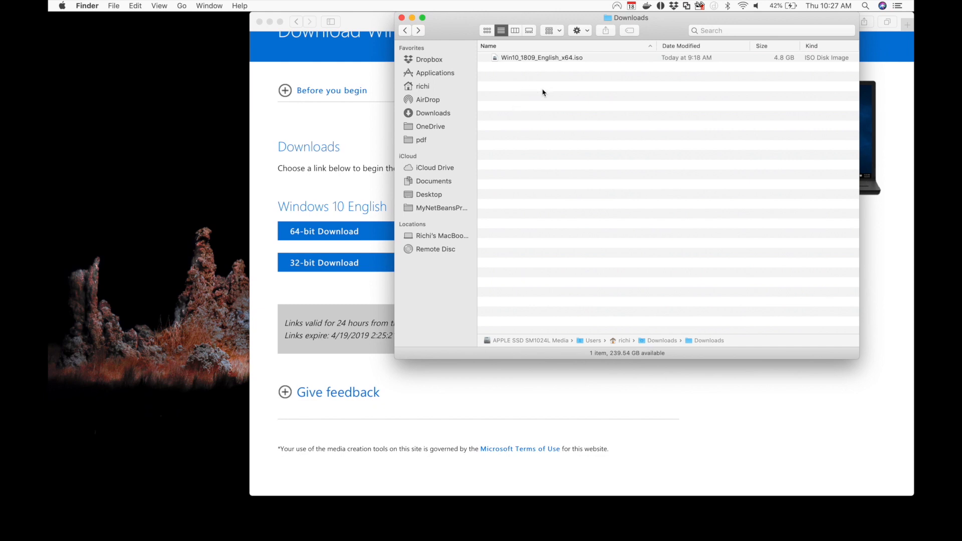
Select Win10_1809_English_x64.iso in the Downloads folder, then launch VirtualBox.
click(532, 59)
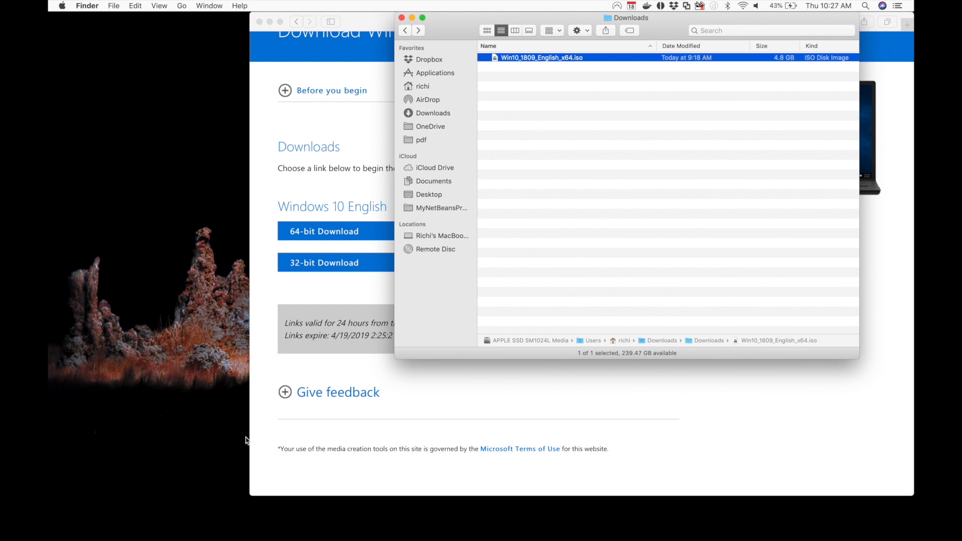
mouse_move(198, 540)
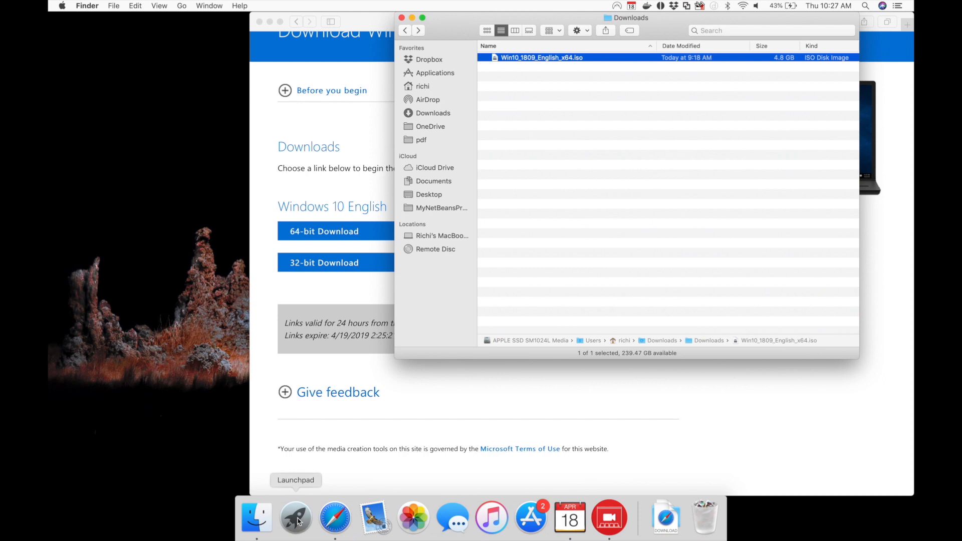
click(297, 519)
click(479, 234)
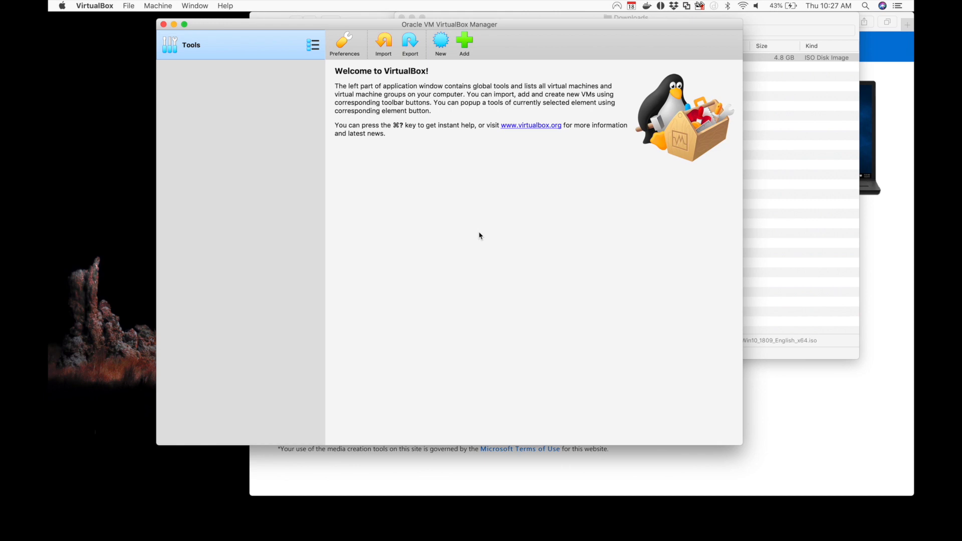
Start a new virtual machine named Windows 10, accepting Microsoft Windows as the type and Windows 10 (64-bit) as the version.
click(441, 45)
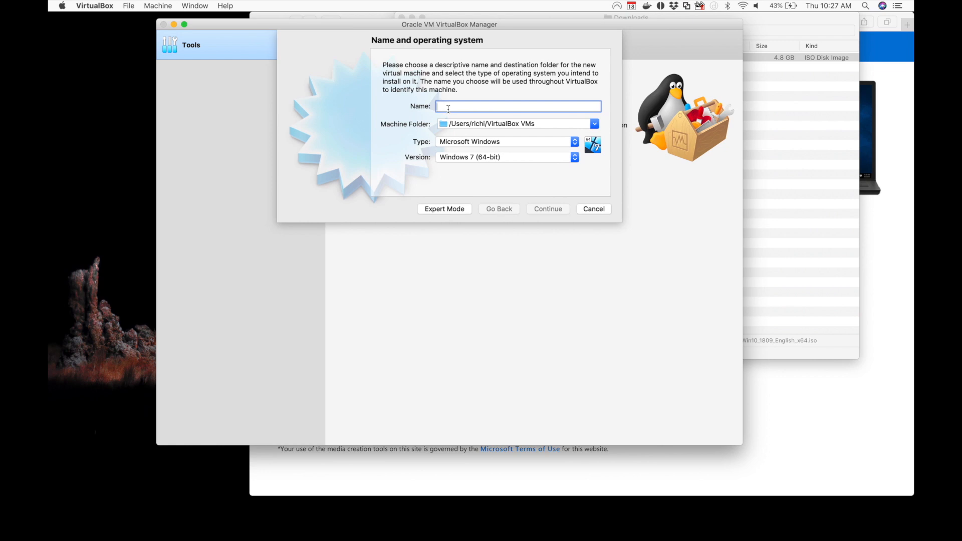
text(Windows 10)
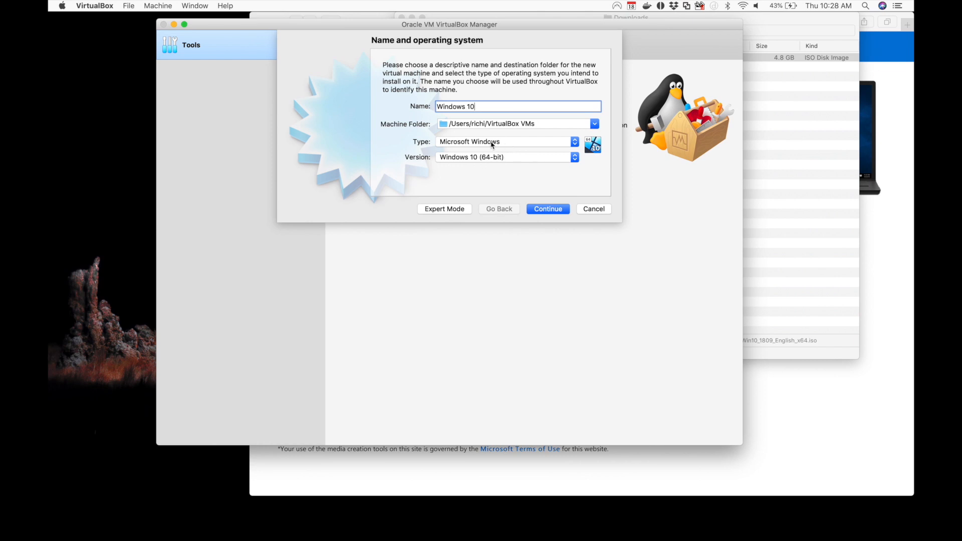
click(547, 210)
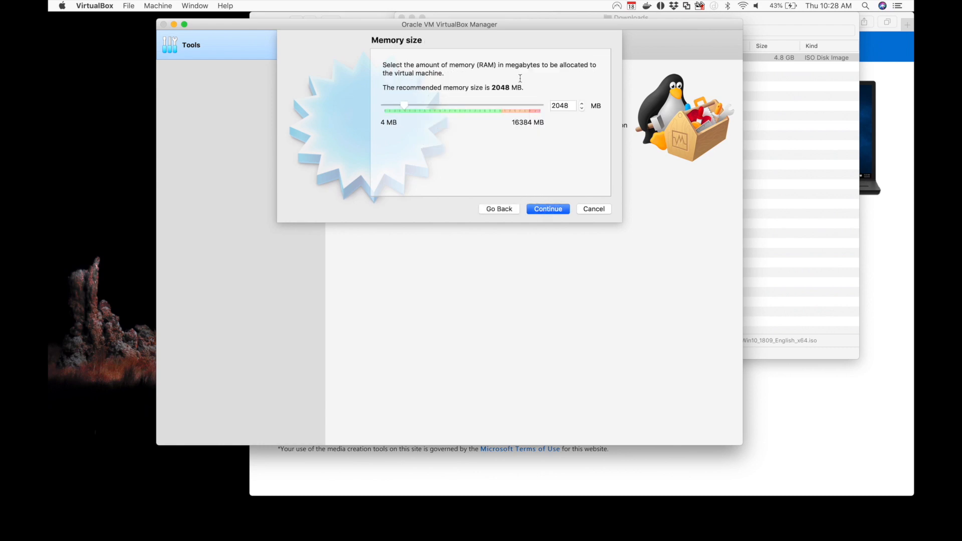
Create the virtual machine with 2048 MB of memory and a new dynamically allocated VDI hard disk, accepting the default file location and size.
click(548, 211)
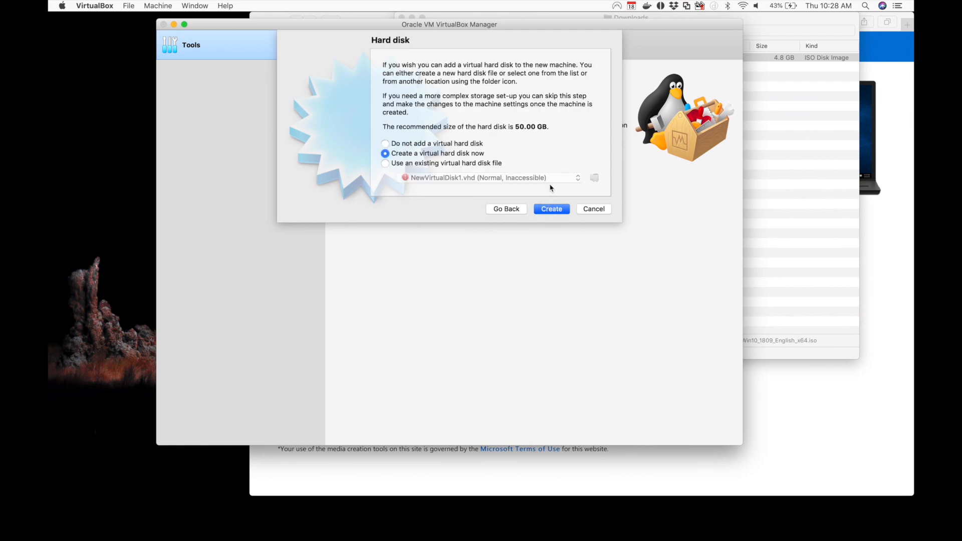
click(553, 212)
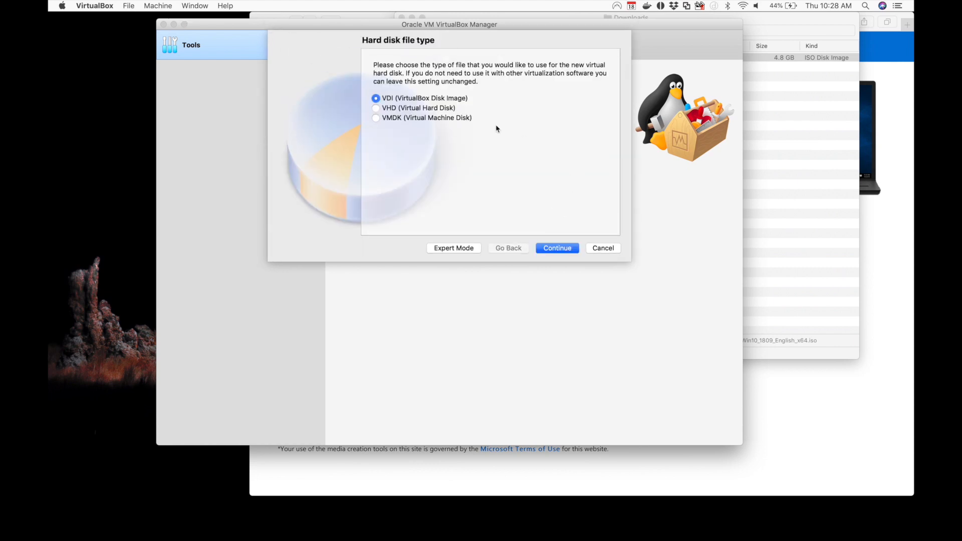
click(553, 251)
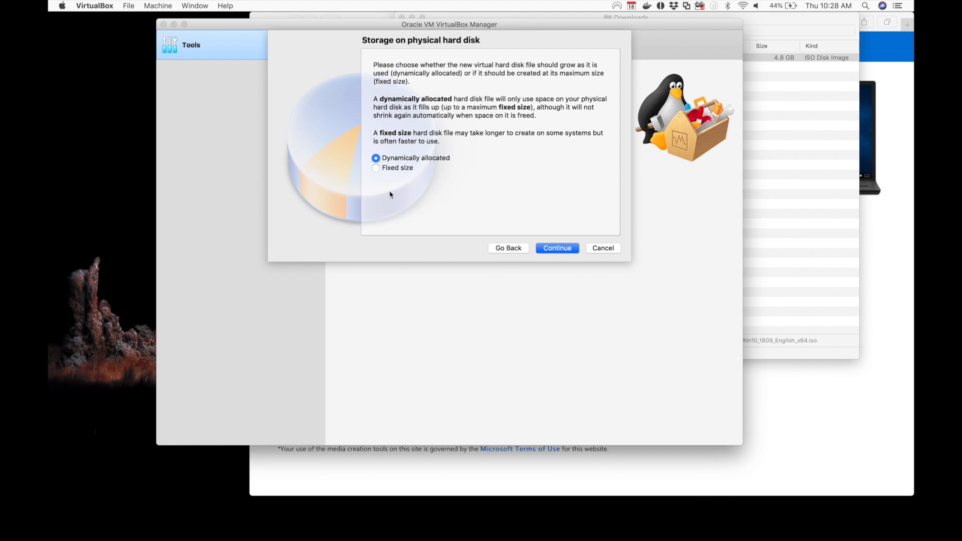
click(563, 251)
click(563, 251)
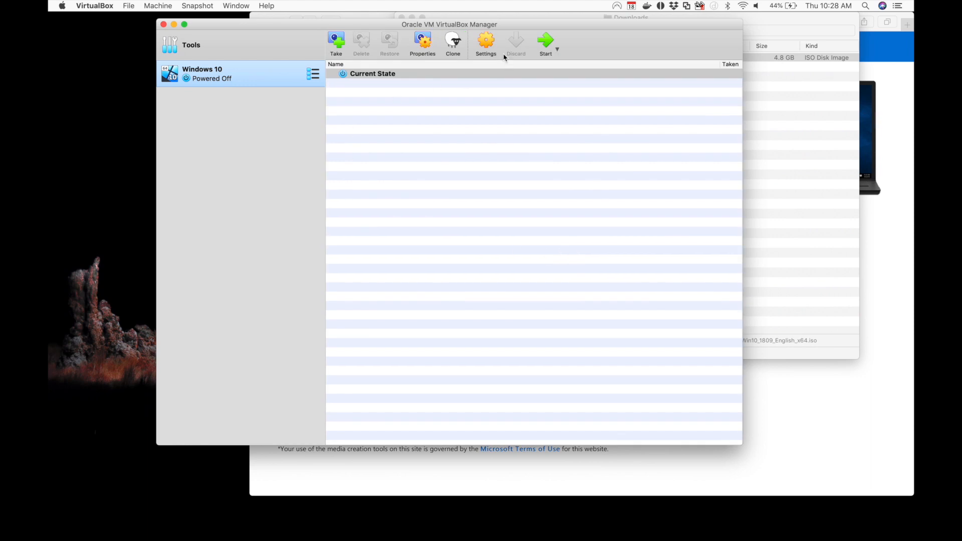
In the virtual machine's storage settings, load Win10_1809_English_x64.iso from Downloads into the empty optical drive and save the settings.
click(485, 42)
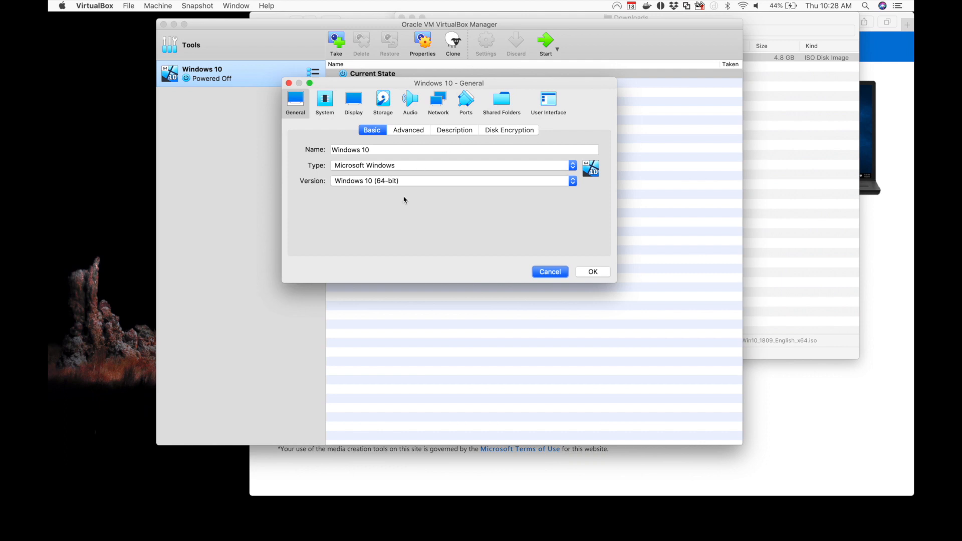
click(383, 96)
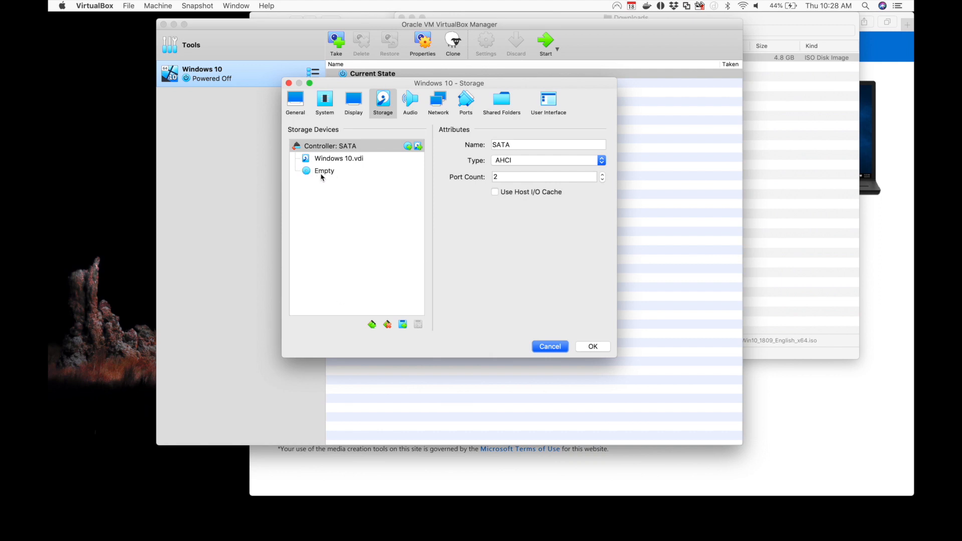
click(325, 172)
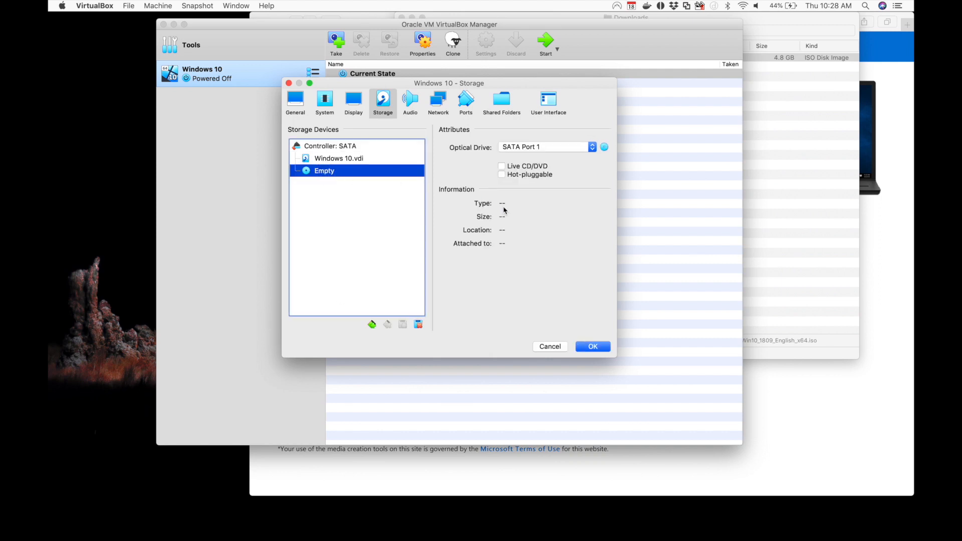
click(604, 148)
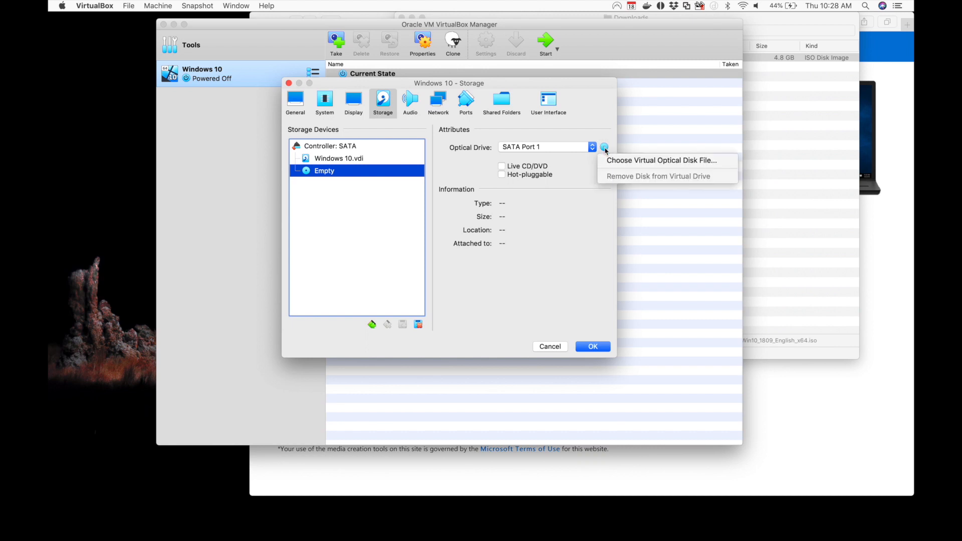
click(640, 162)
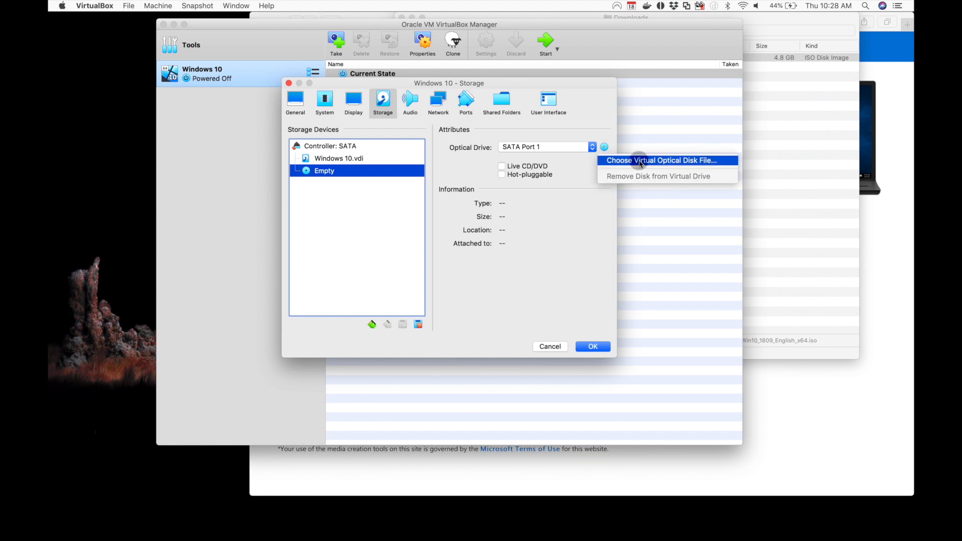
double_click(356, 158)
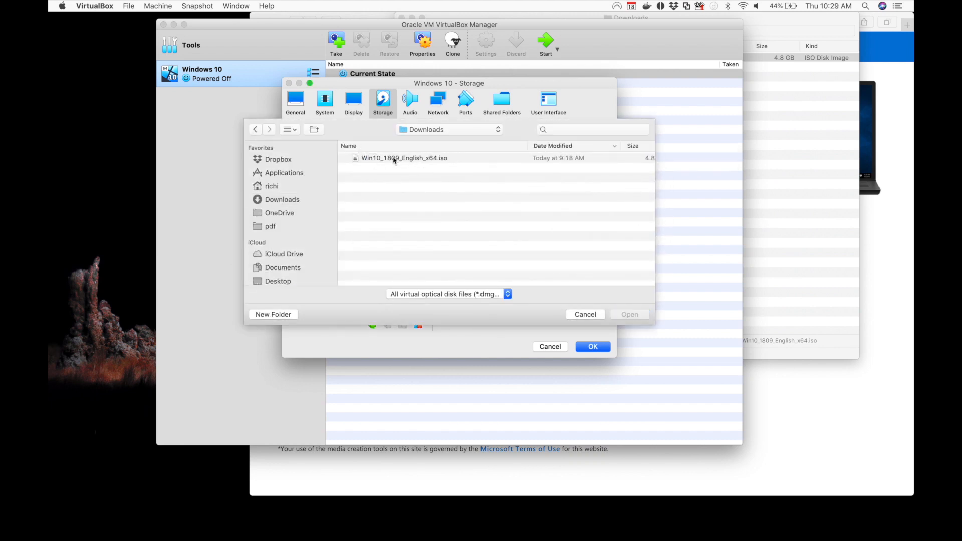
click(394, 158)
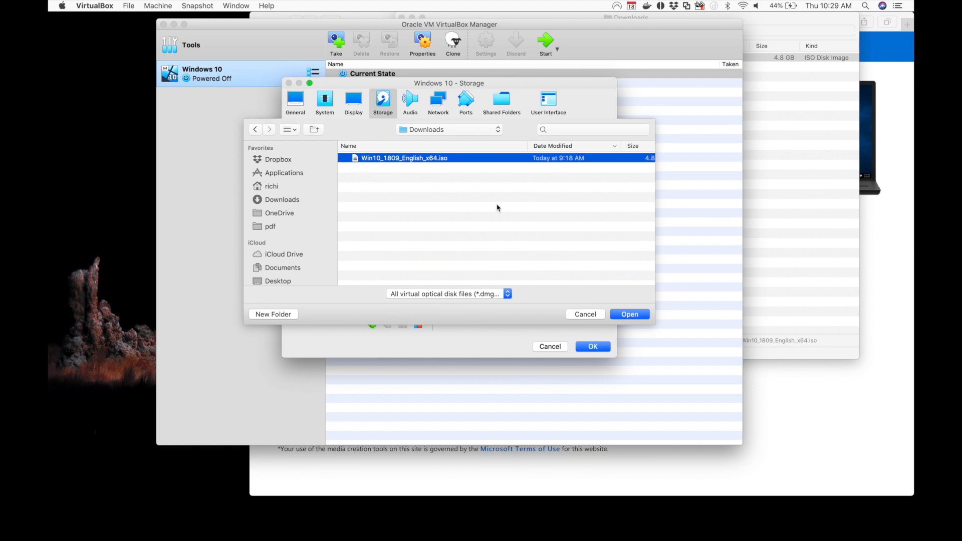
click(631, 315)
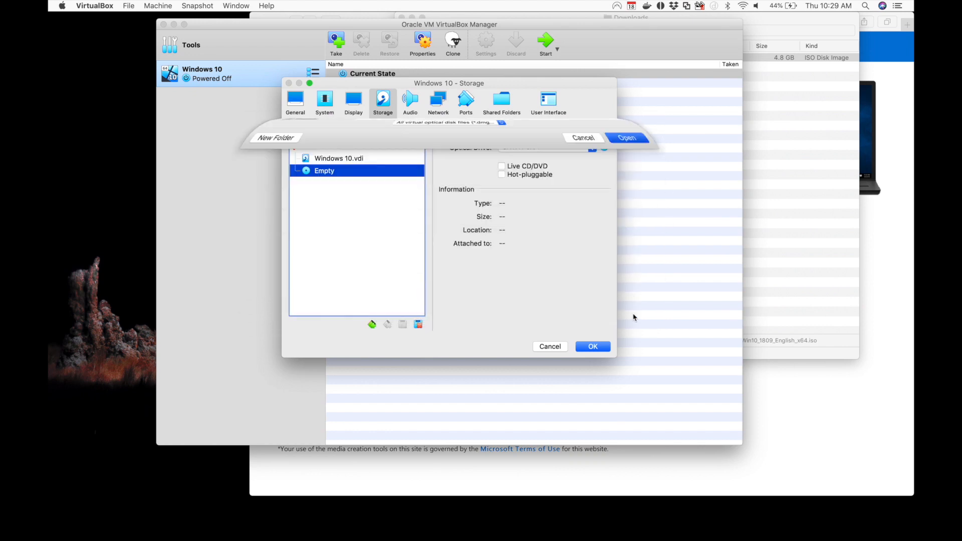
click(597, 349)
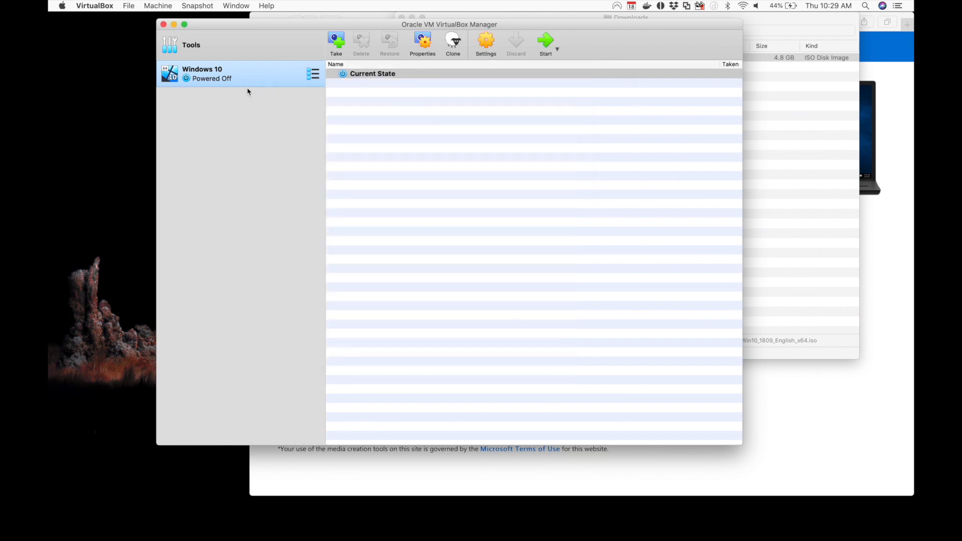
Start the Windows 10 virtual machine, dismiss the keyboard capture notice, and enlarge its window.
click(547, 45)
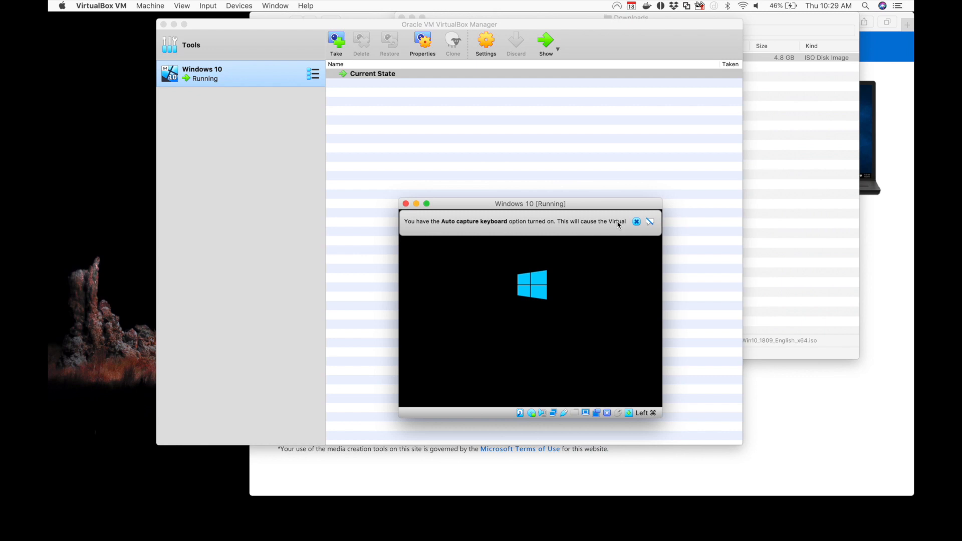
click(636, 221)
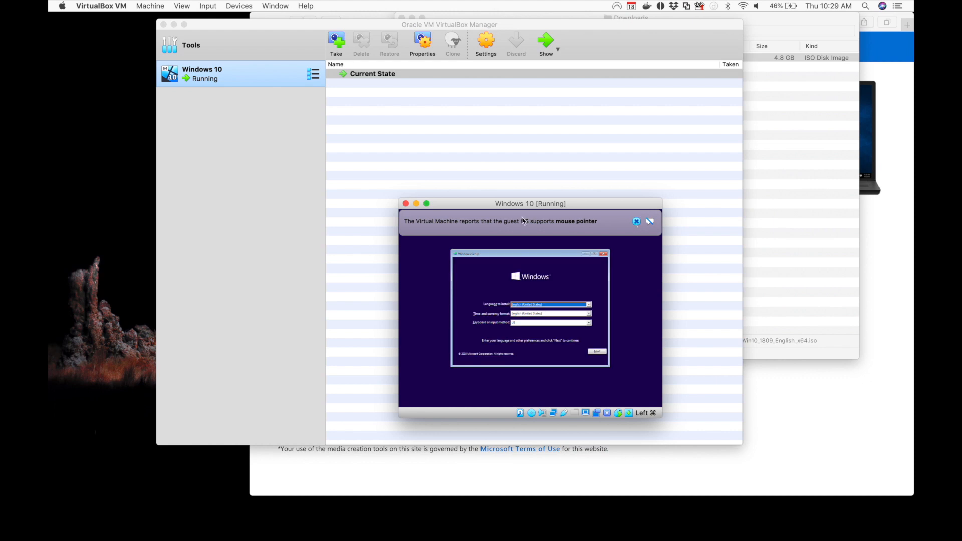
drag(399, 199, 285, 101)
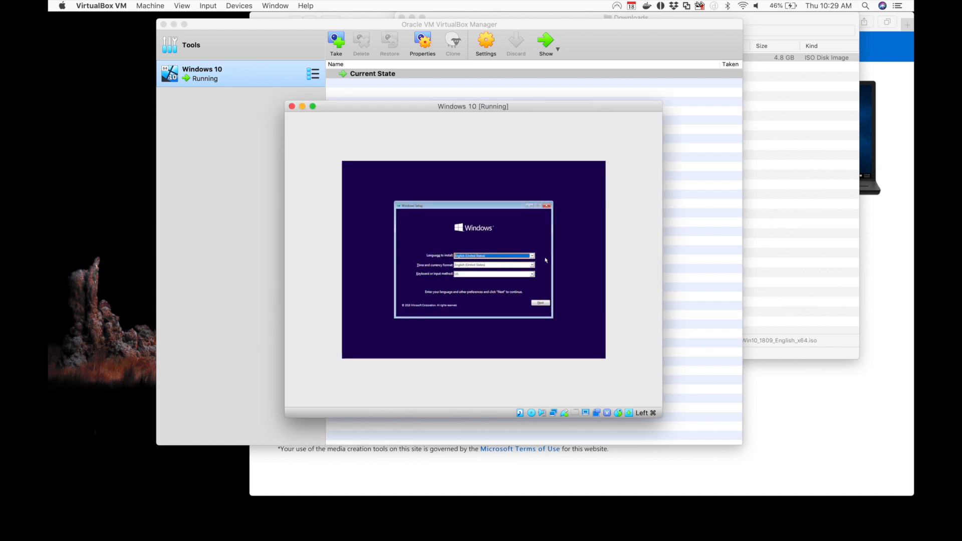
Start the Windows installation with the default English (United States) settings, skip the product key, and choose the Windows 10 Home edition.
click(541, 304)
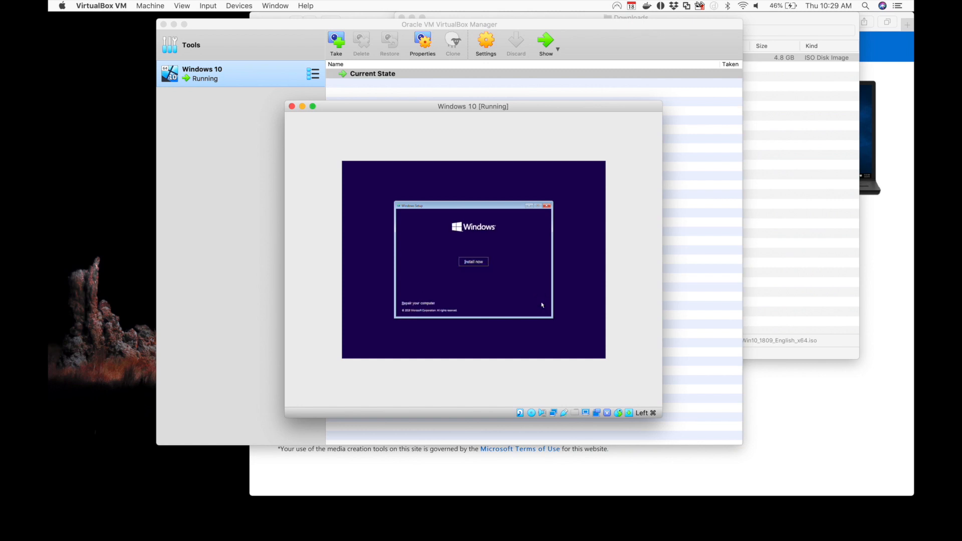
click(475, 264)
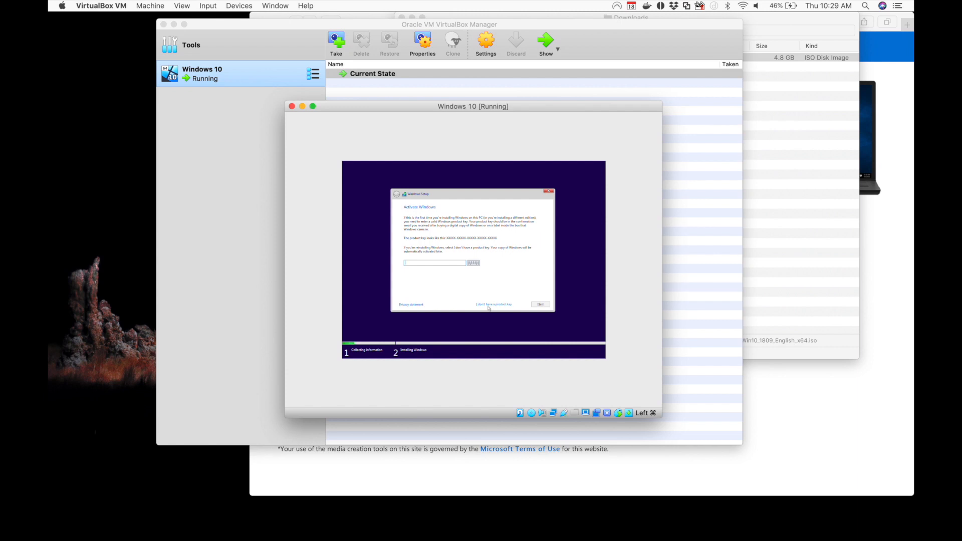
click(492, 305)
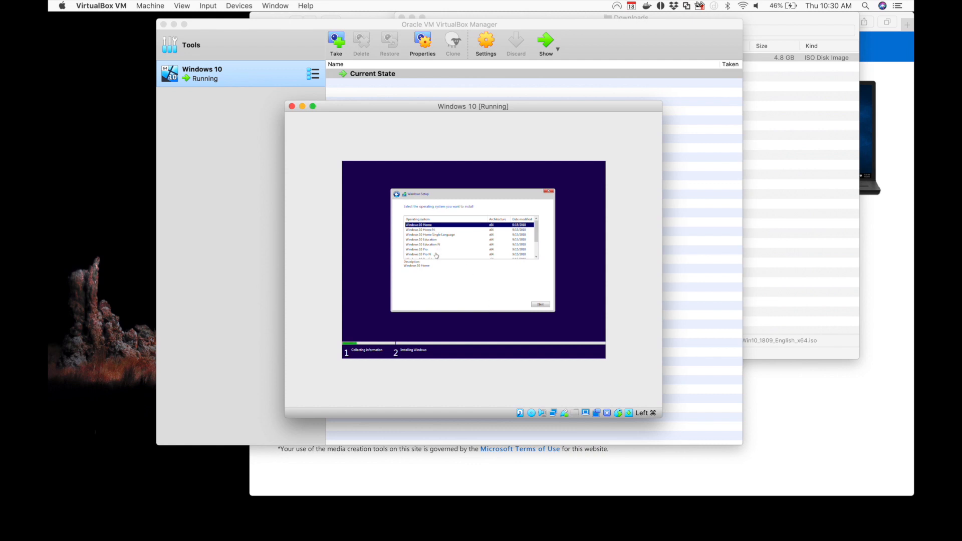
click(540, 304)
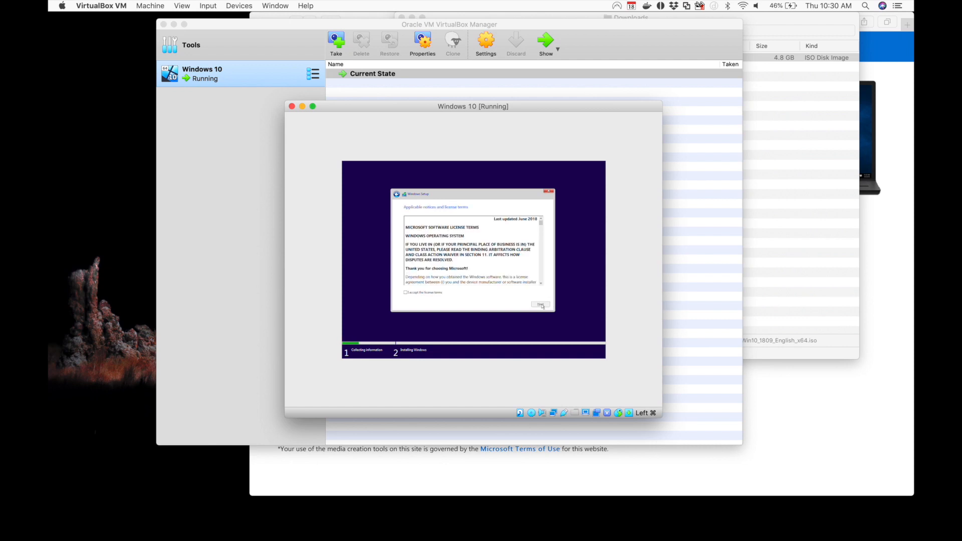
Accept the license terms and run a custom installation of Windows only on the default drive.
click(427, 293)
click(541, 305)
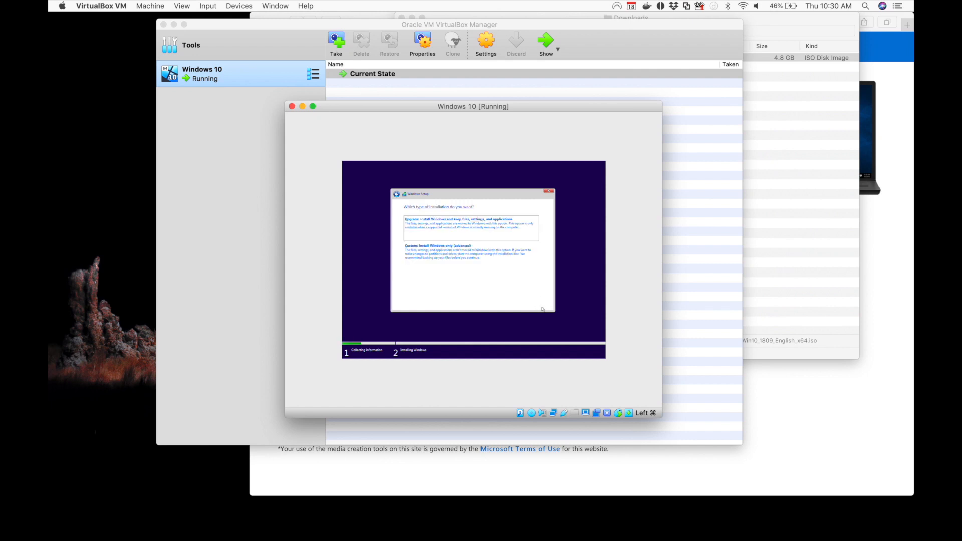
click(451, 253)
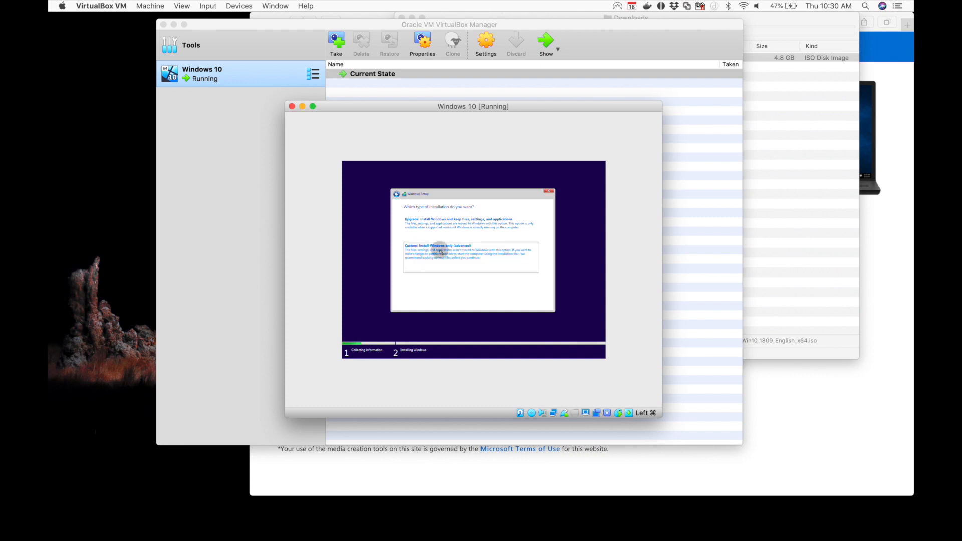
click(541, 307)
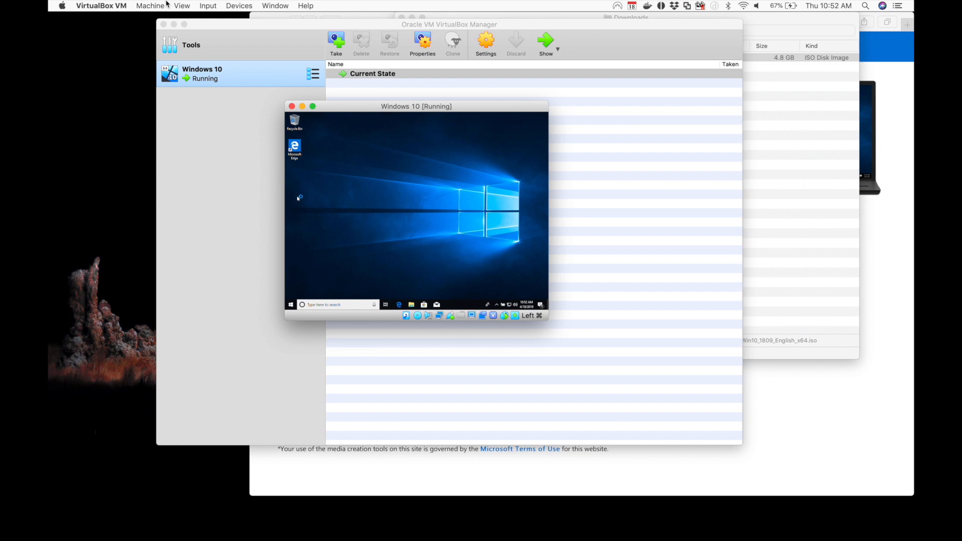
Switch the virtual machine display to Scaled Mode and open Internet Explorer in Windows by searching for "internet".
click(182, 6)
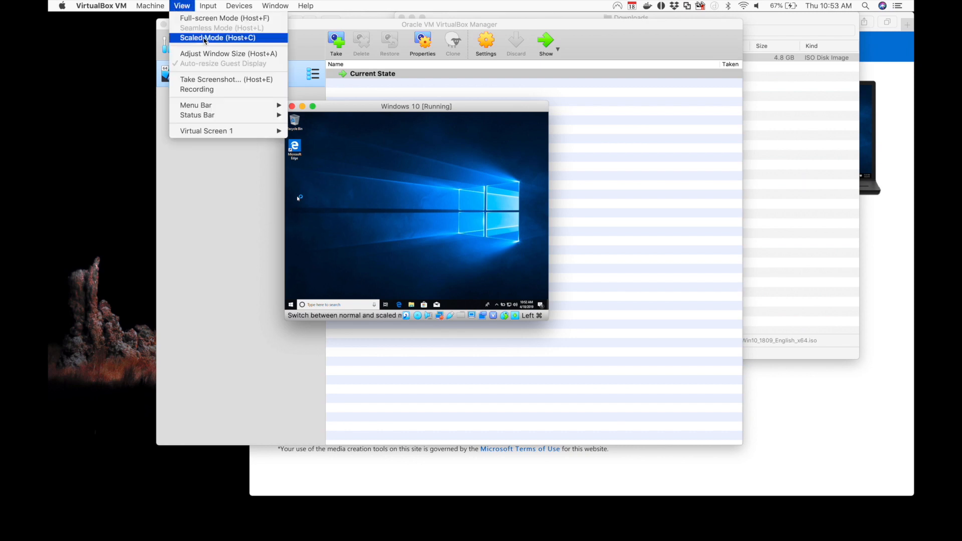
click(204, 38)
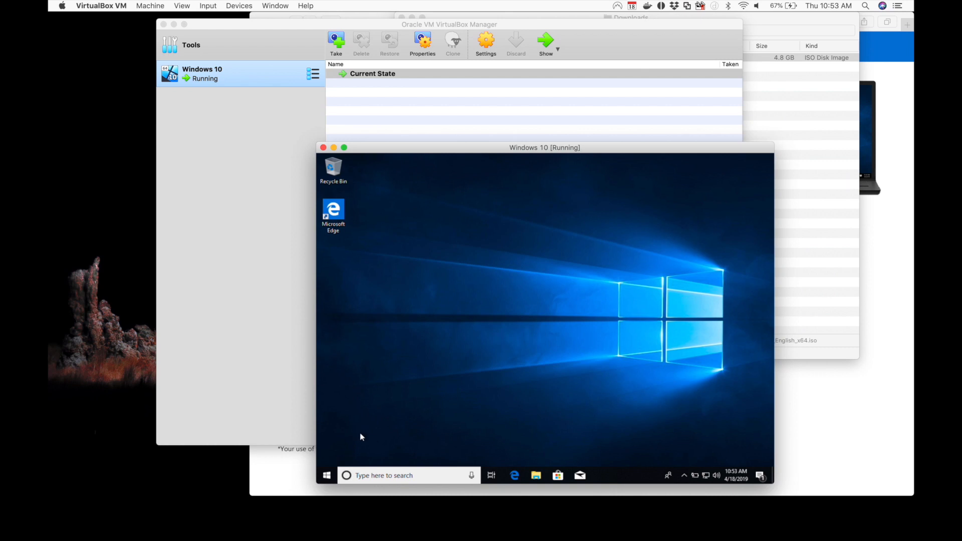
click(398, 473)
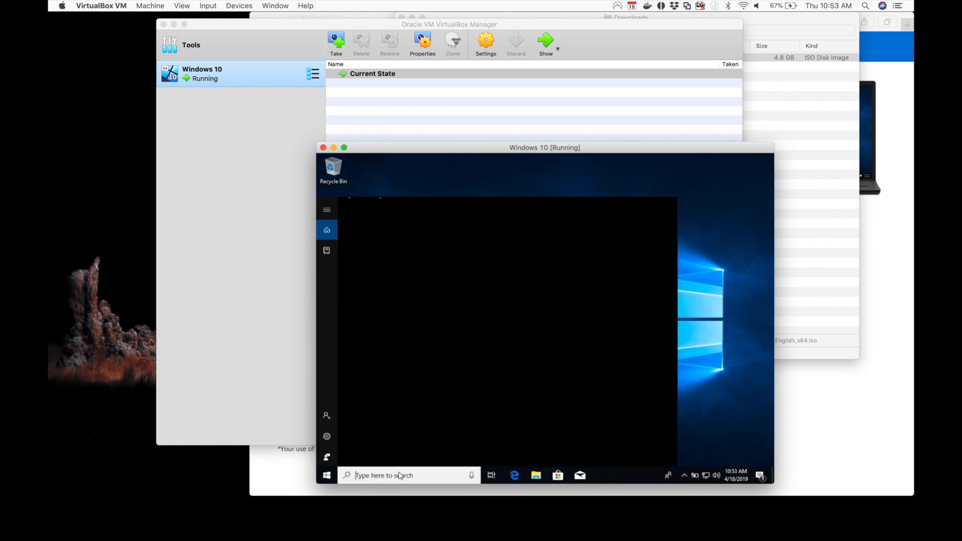
text(internet)
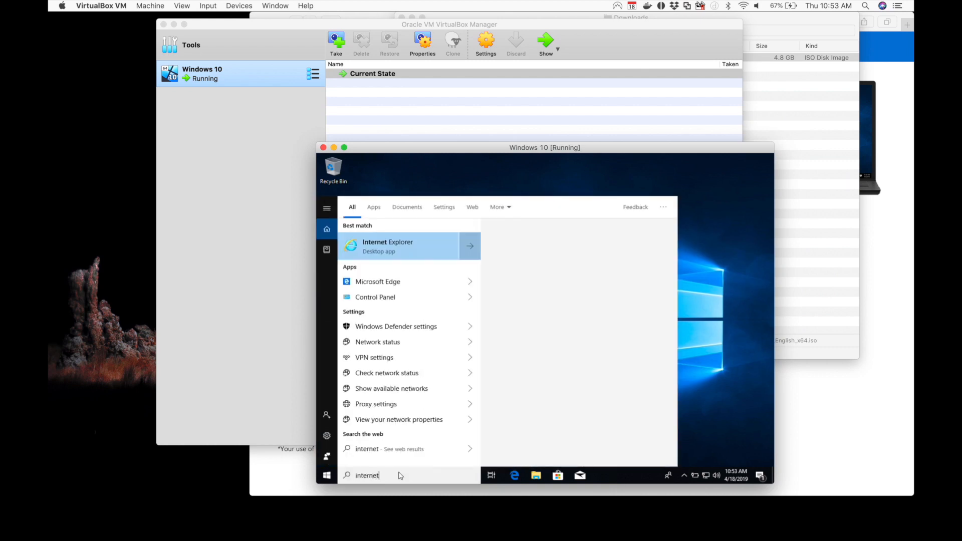
click(403, 245)
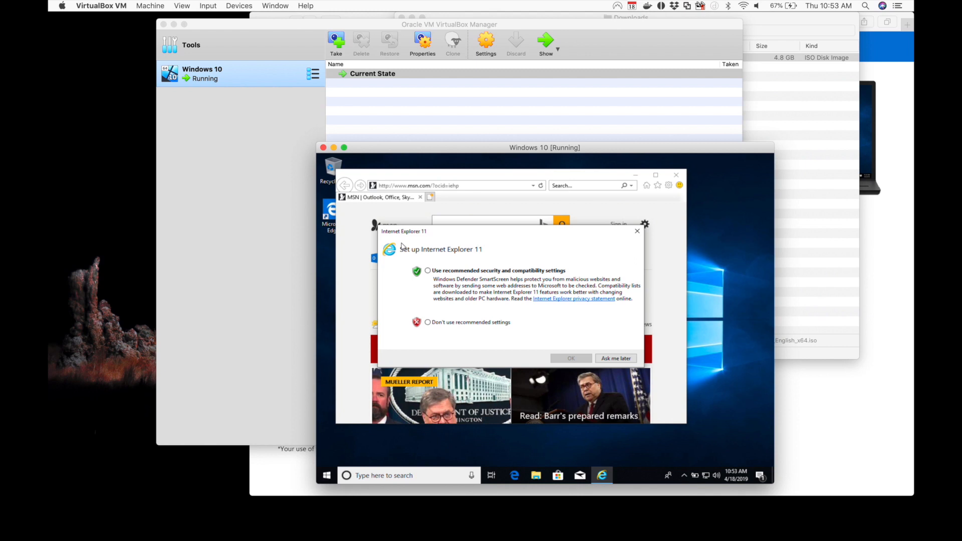
click(636, 231)
click(434, 184)
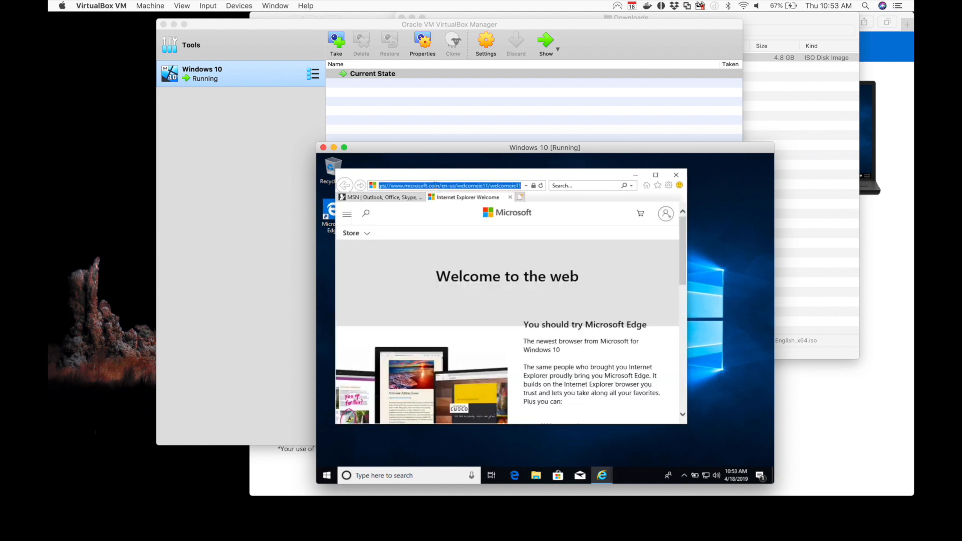
text(www.fore)
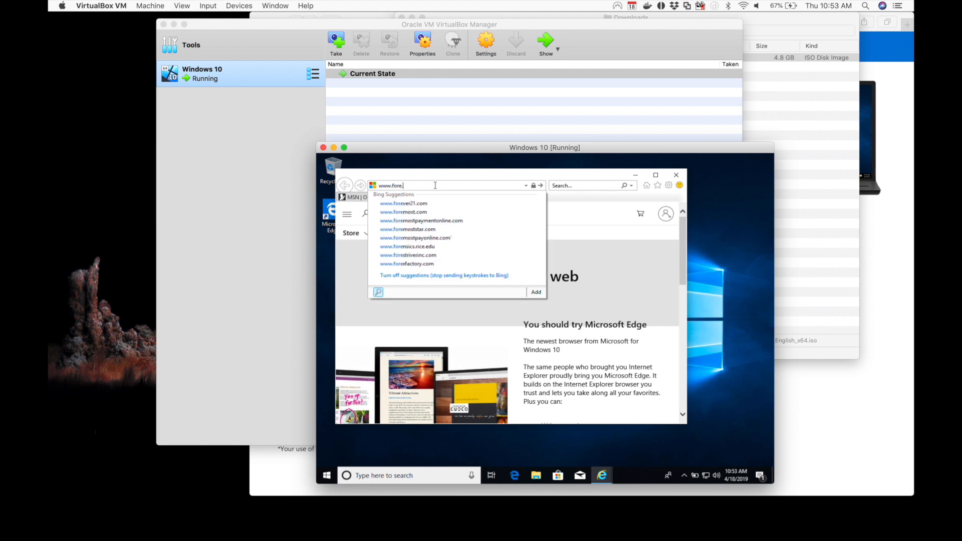
text(x.com)
key(Return)
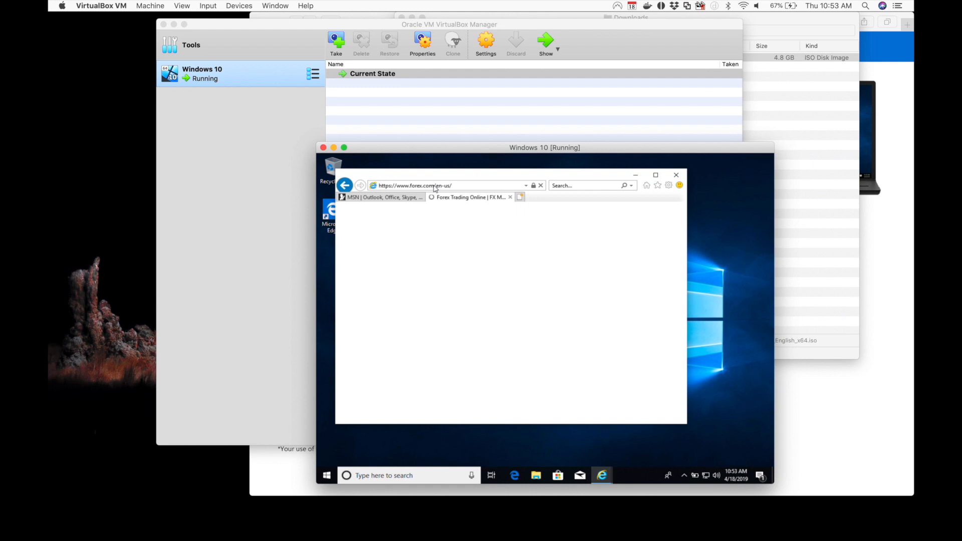
Enlarge the virtual machine window, maximize the browser inside it, and look through the FOREX.com home page down to the footer.
drag(316, 145, 237, 69)
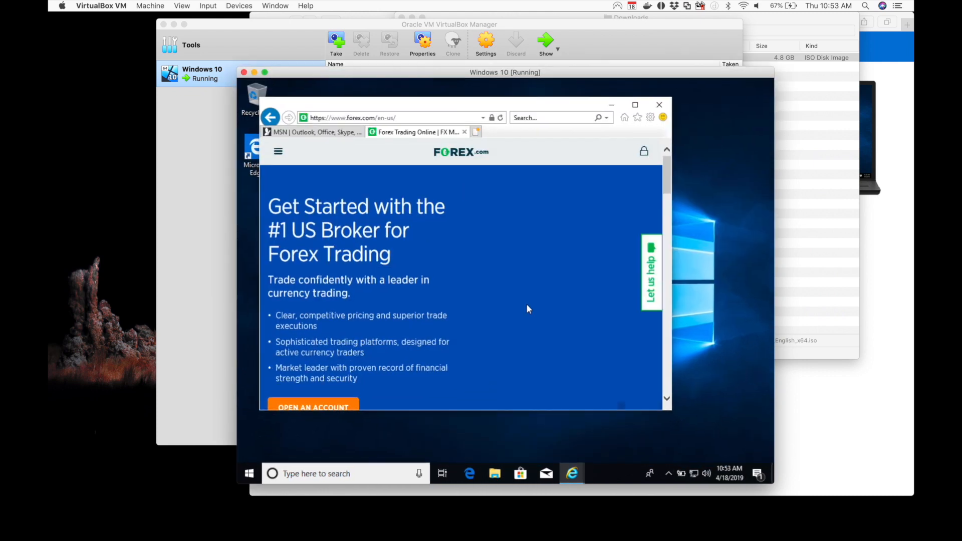
click(634, 105)
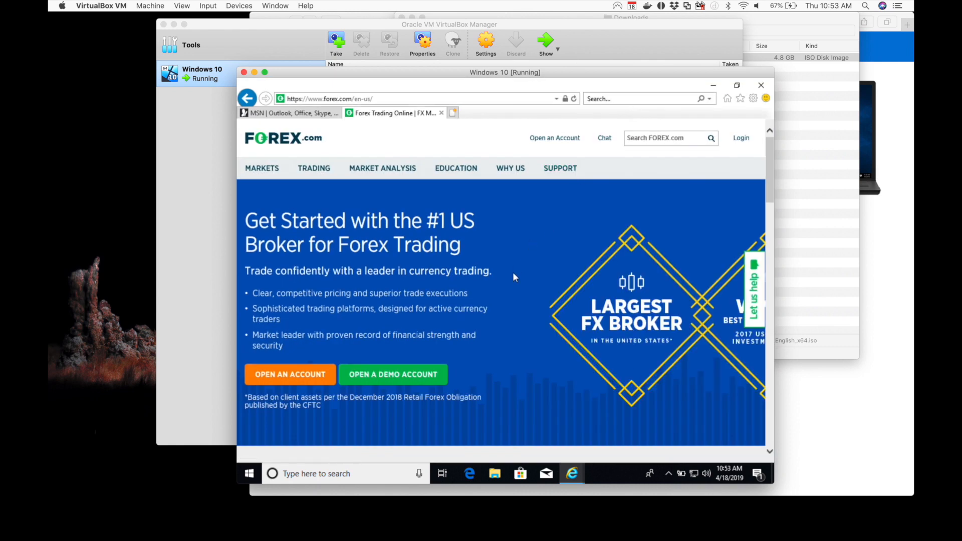
scroll(512, 272, down, 10)
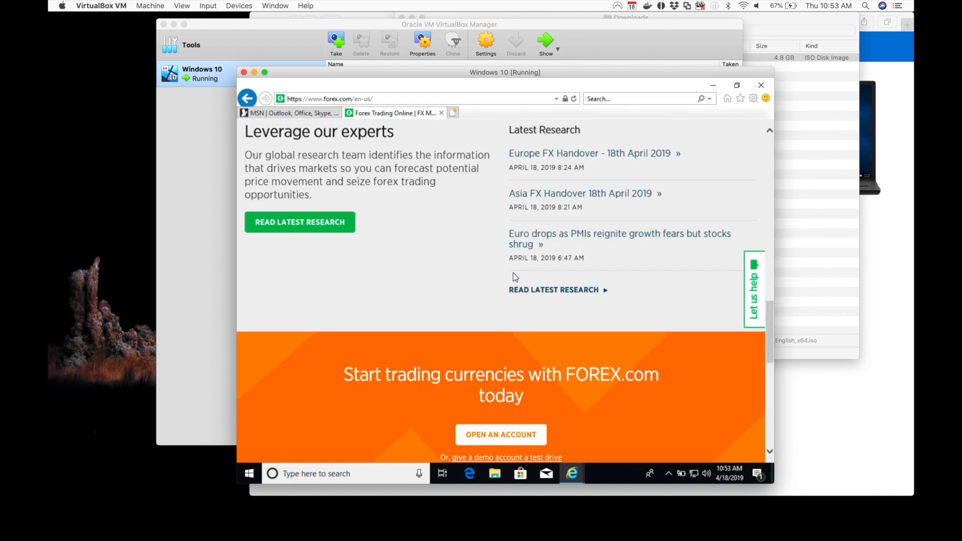
scroll(513, 273, down, 10)
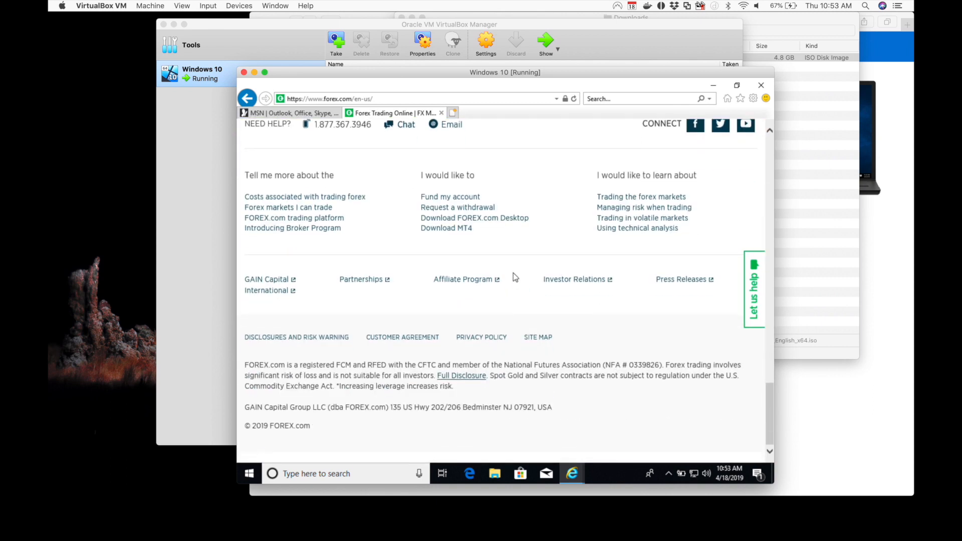
Open the FOREX.com page for downloading MT4 and save the MetaTrader 4 for Windows installer, forexmt4.exe.
click(447, 228)
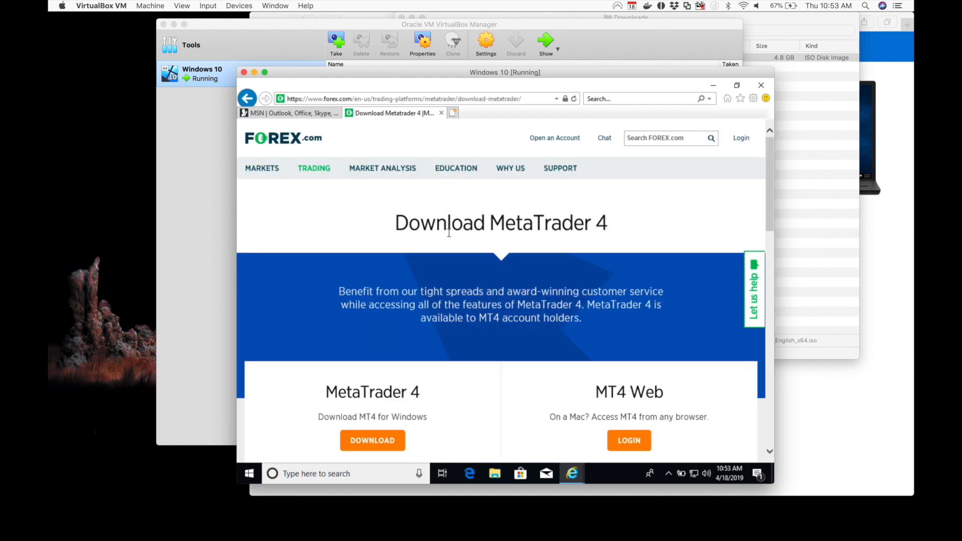
scroll(459, 314, down, 1)
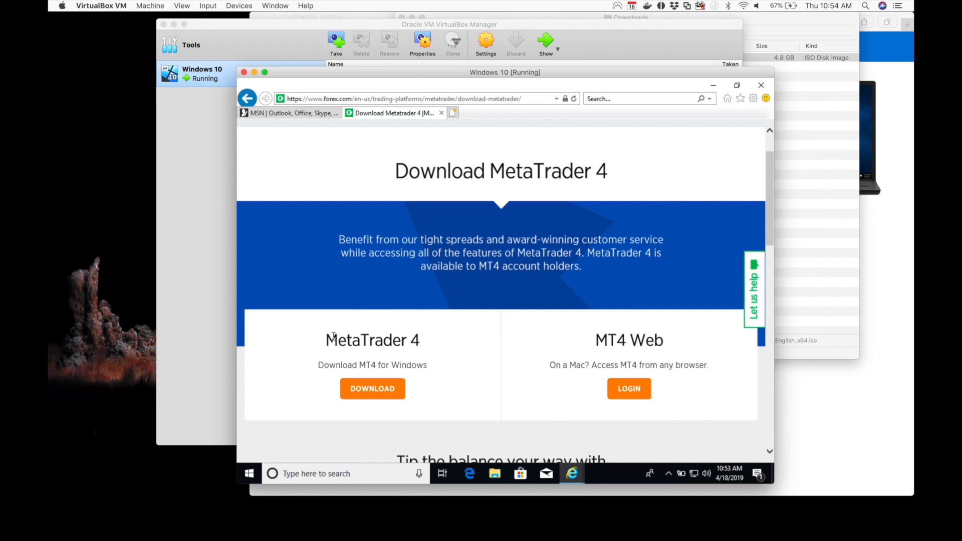
click(379, 389)
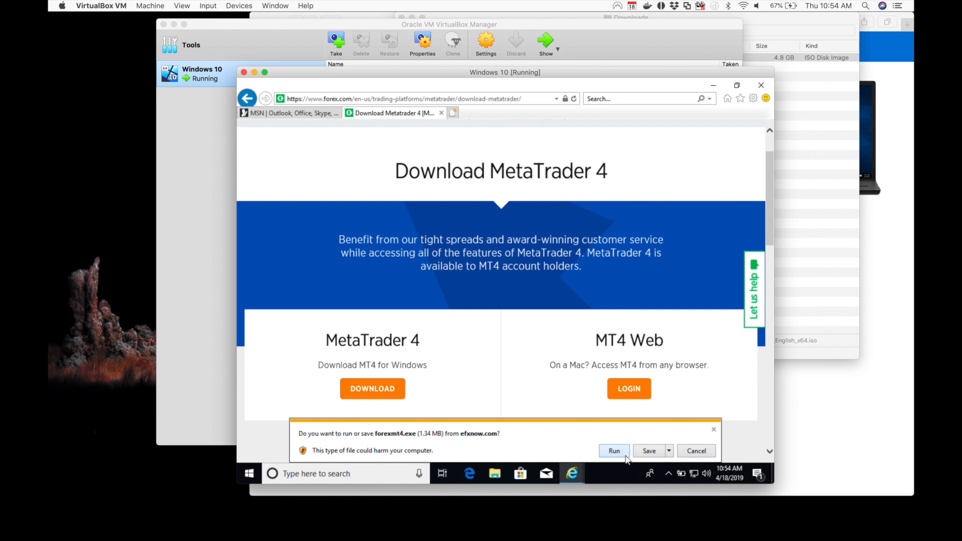
click(649, 450)
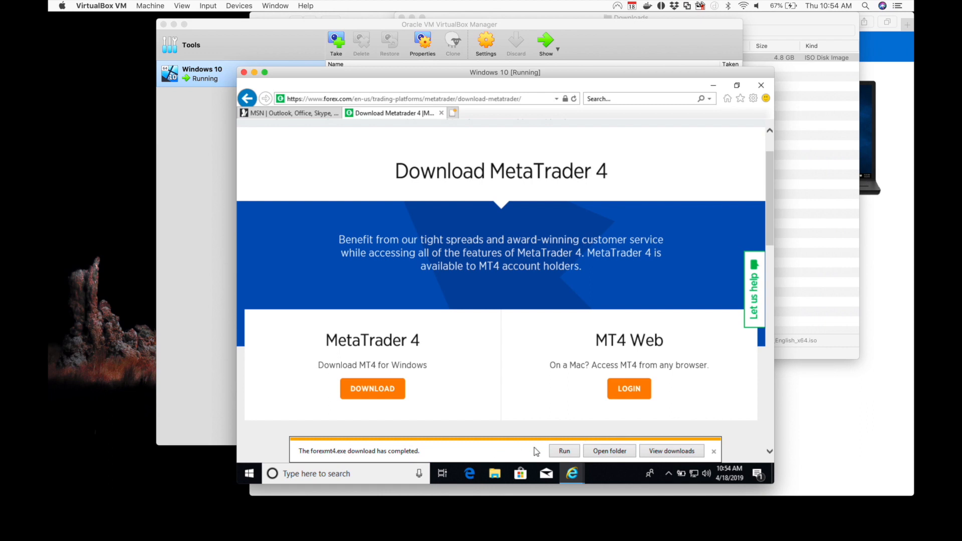
Run the downloaded forexmt4.exe, allow it to make changes to the device, accept the license agreement and complete the FOREX.com US setup.
click(562, 451)
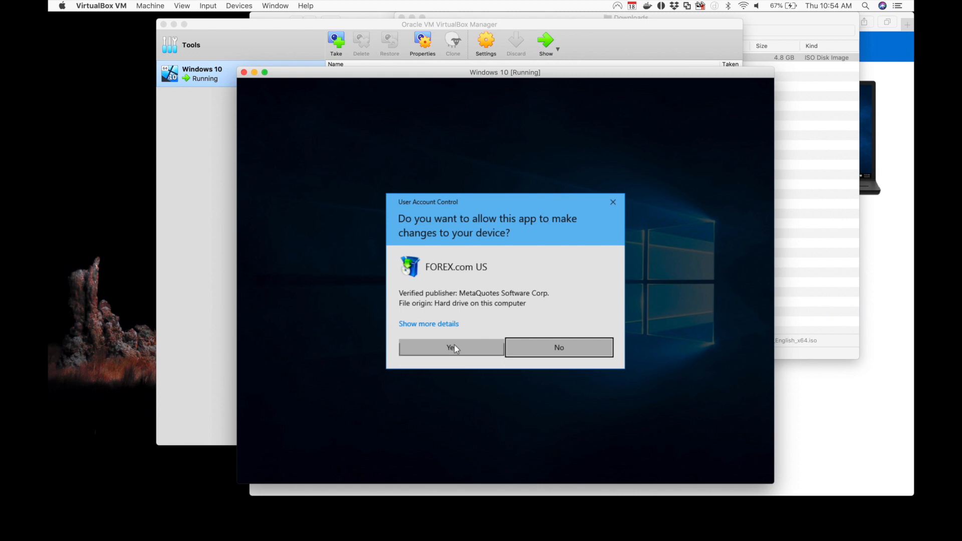
click(462, 343)
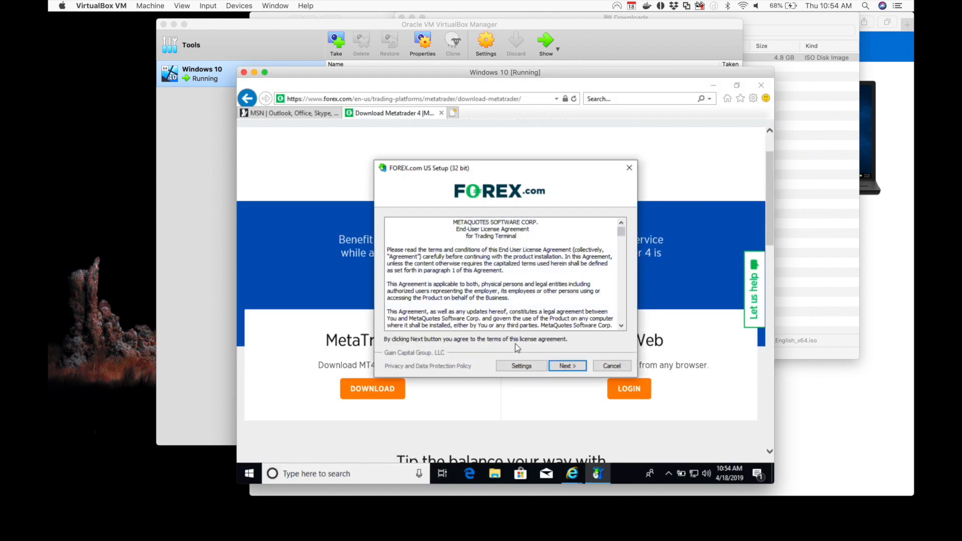
click(563, 366)
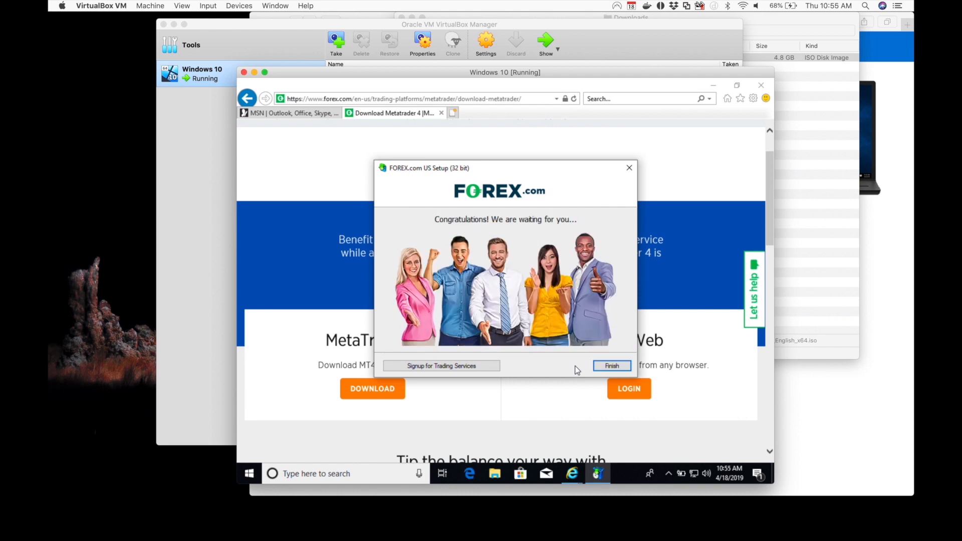
click(599, 369)
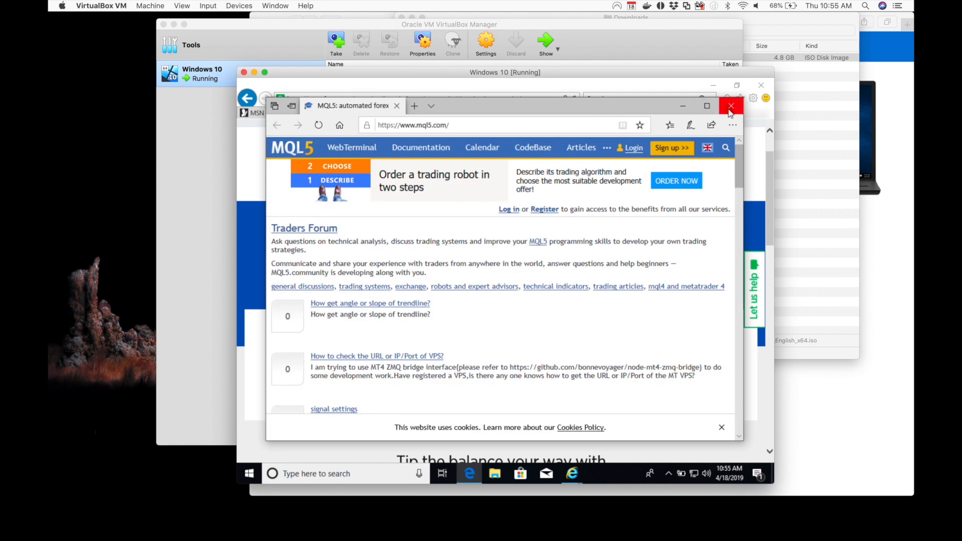
Close the MQL5 website window and launch FOREX.com US from the Windows desktop.
click(730, 107)
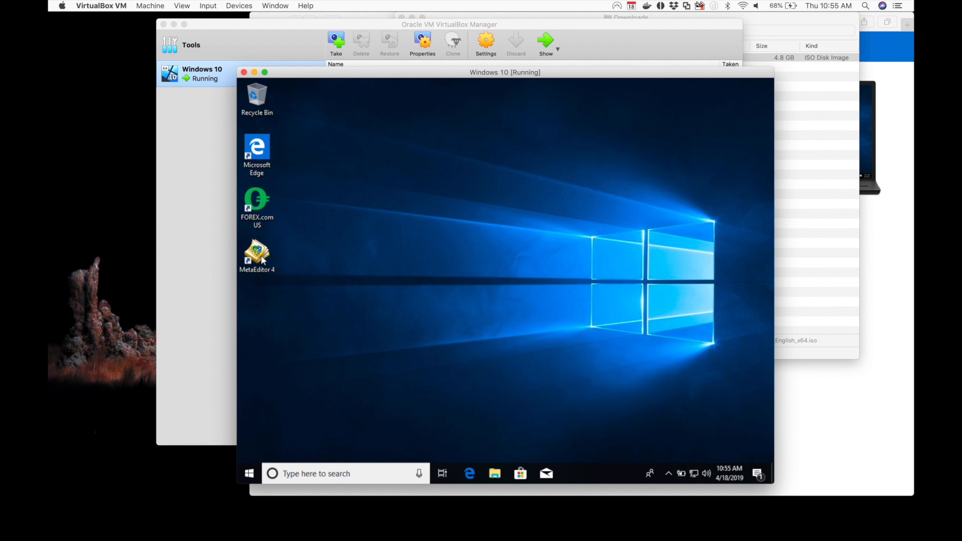
double_click(263, 210)
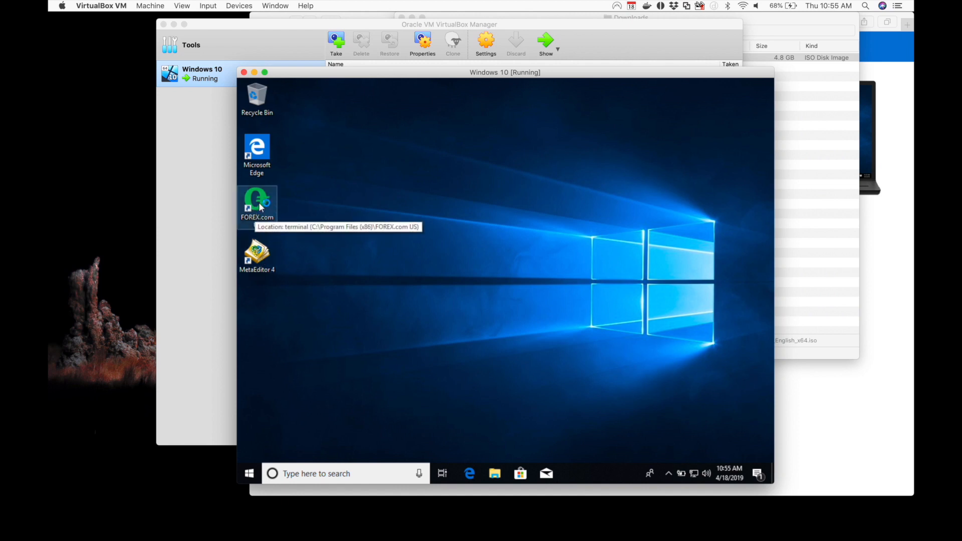
click(258, 202)
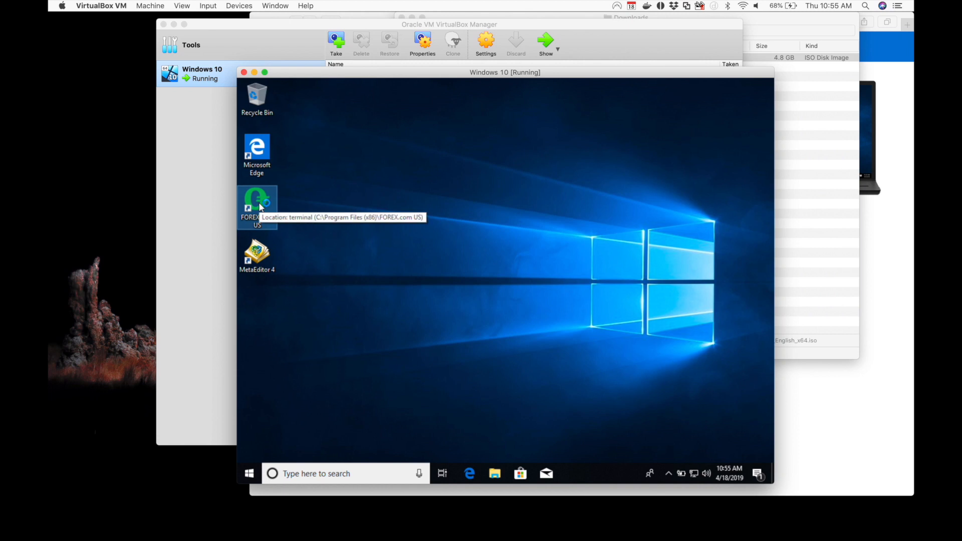